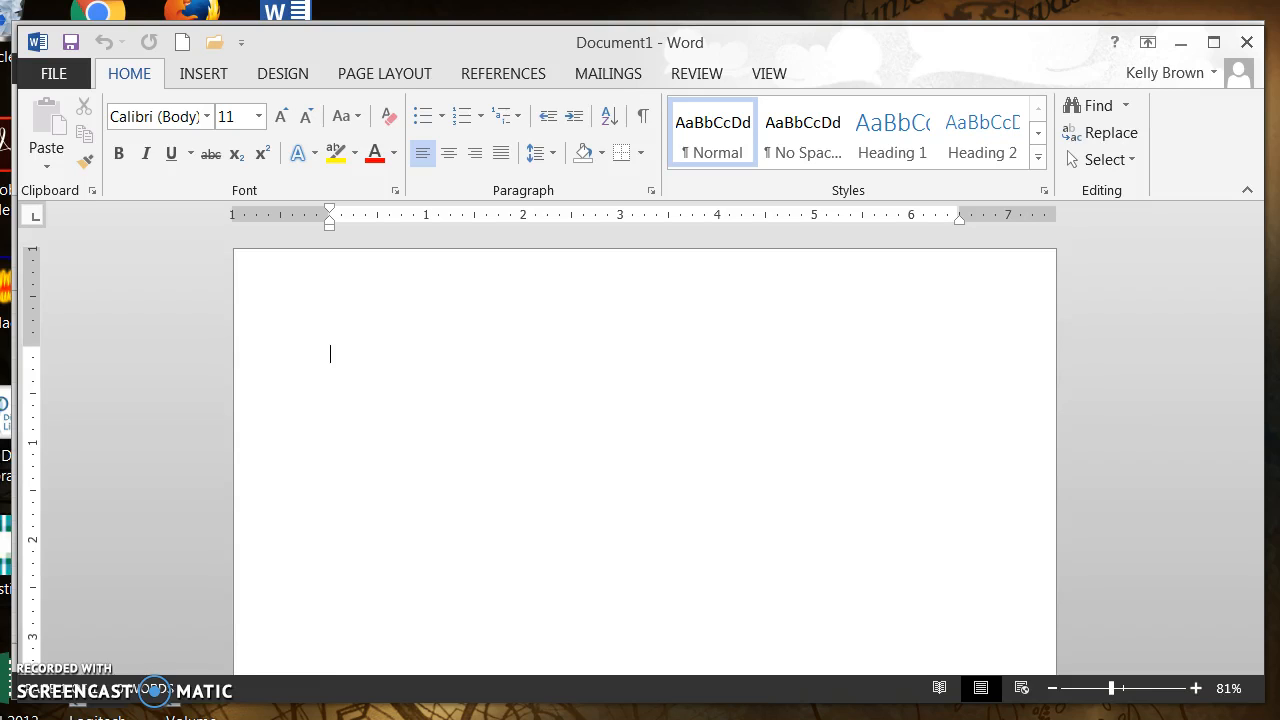
Switch to the addresses workbook in Excel and examine the name, address, city, state and ZIP columns on the Labels sheet.
key(alt+Tab)
click(845, 438)
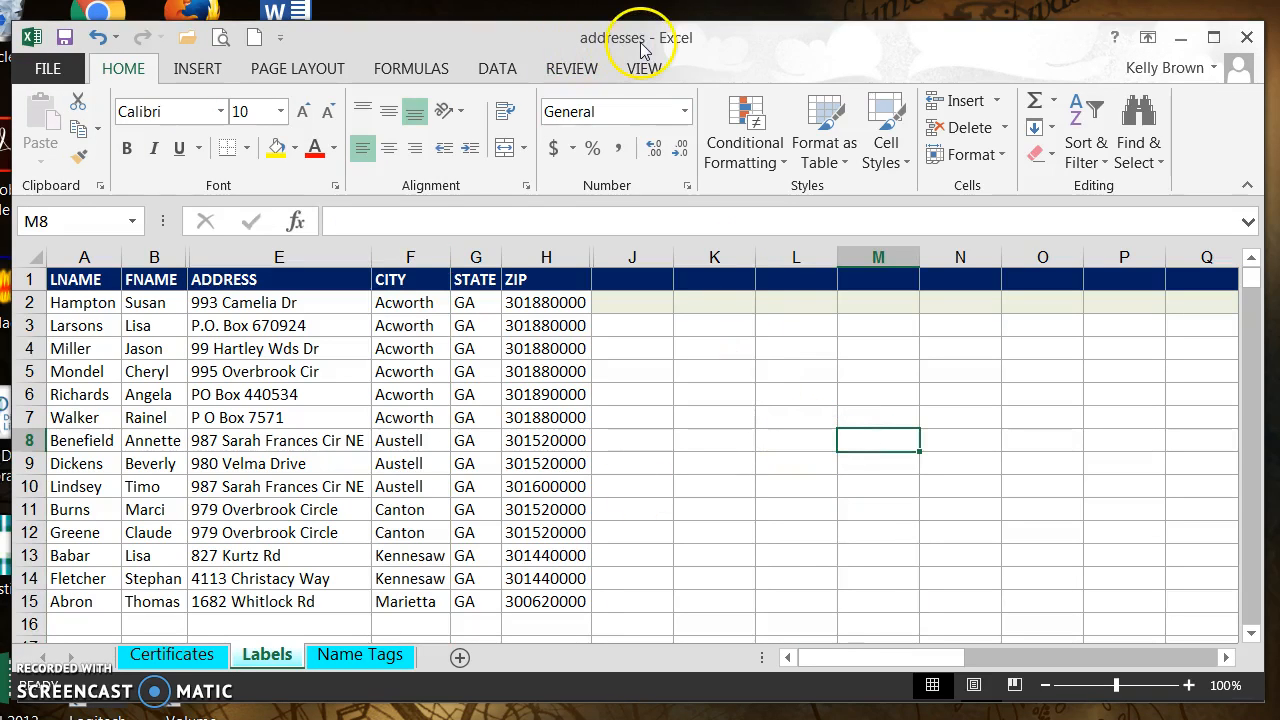
click(80, 256)
click(155, 257)
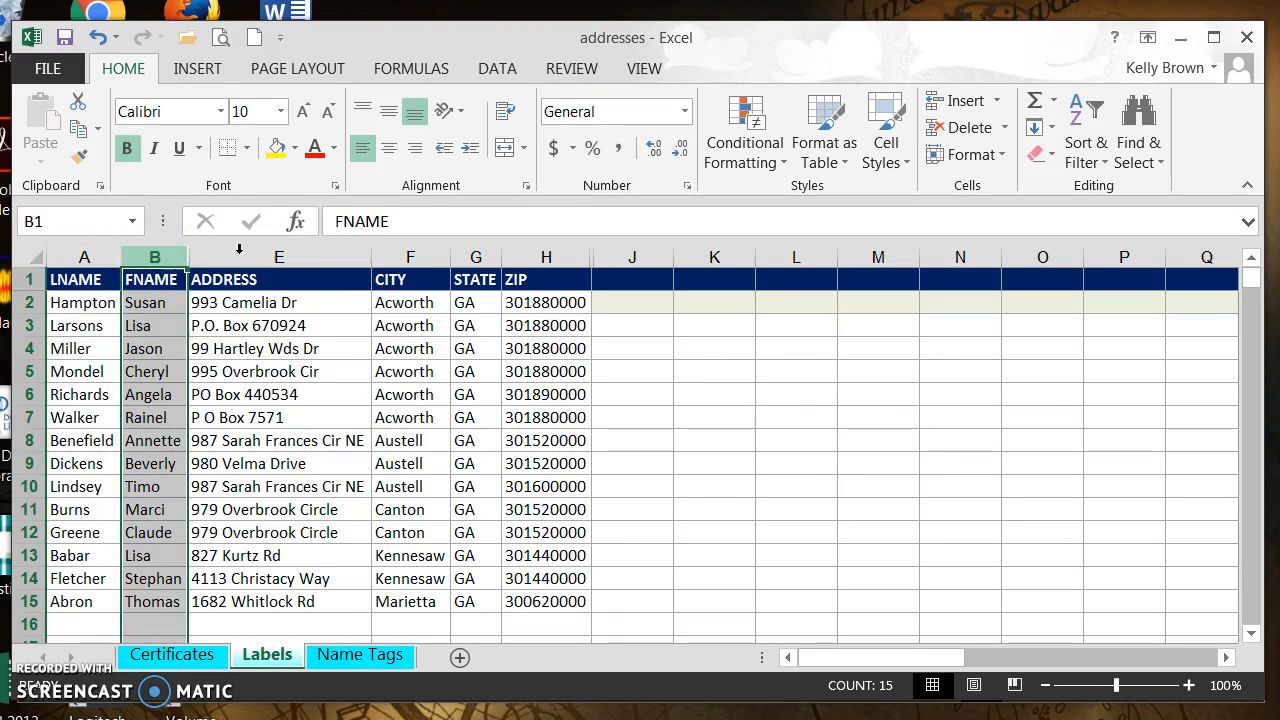
click(270, 257)
click(405, 257)
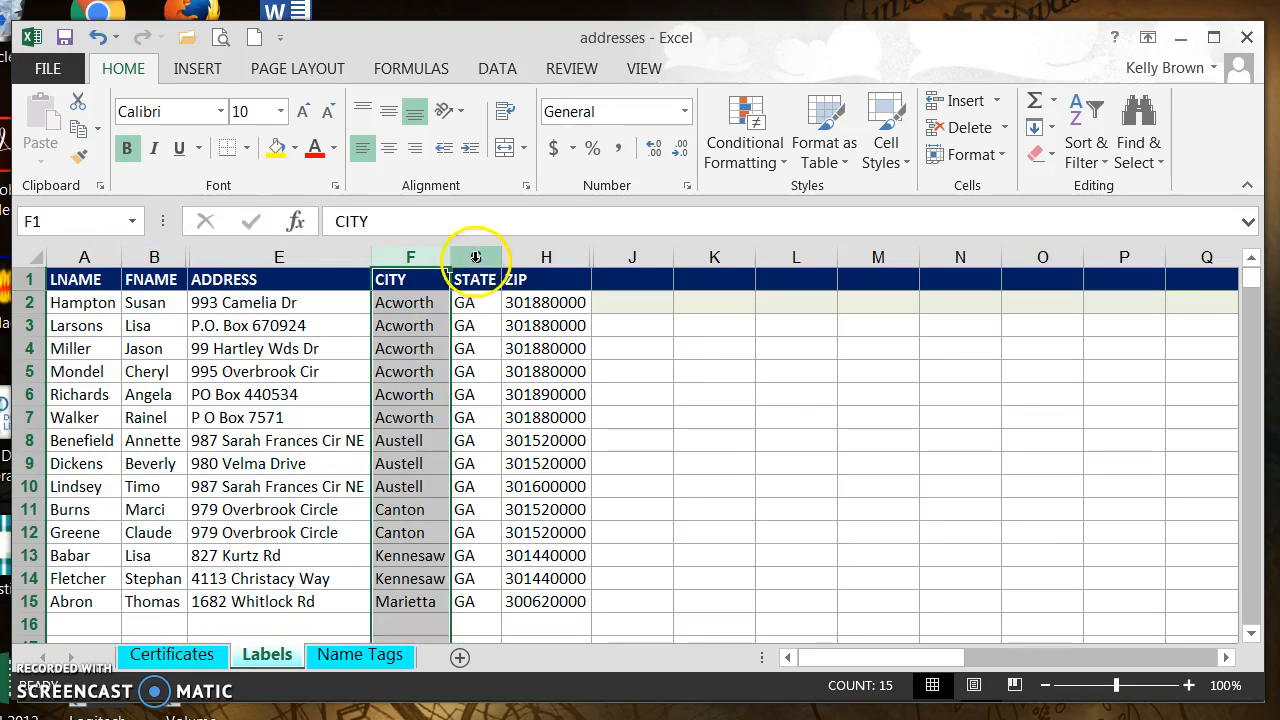
click(476, 259)
click(557, 256)
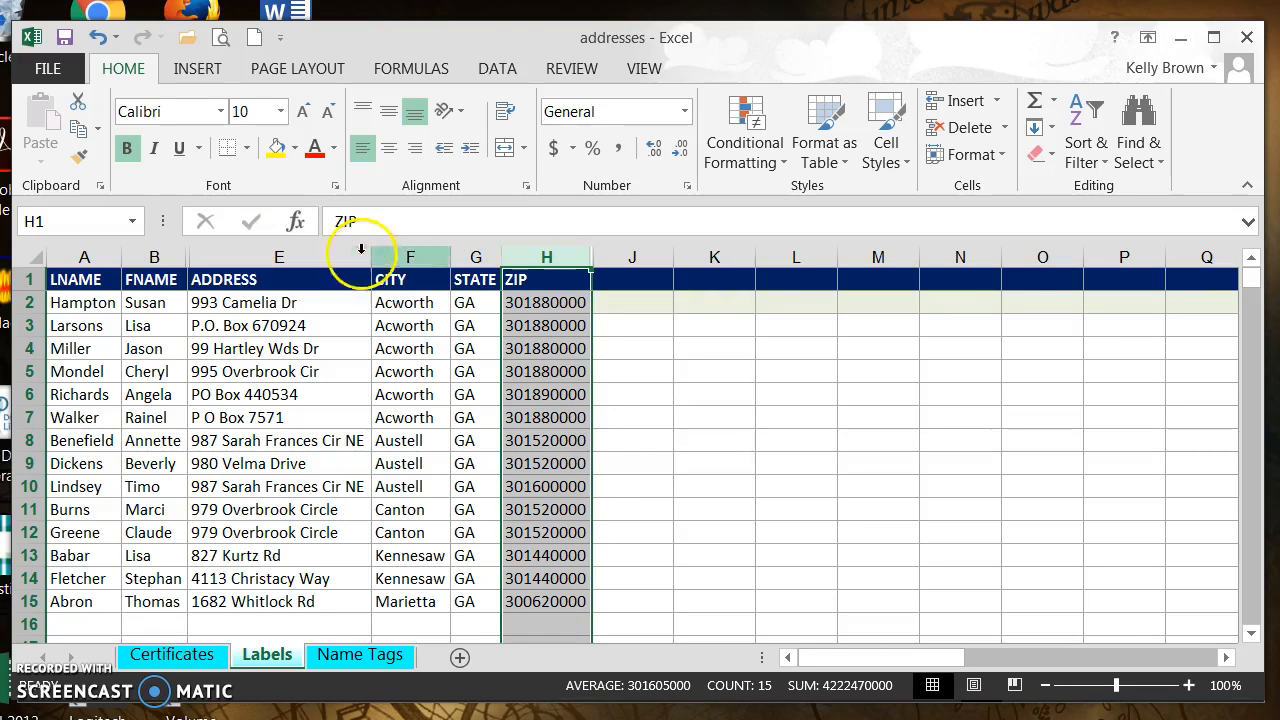
Reveal all hidden columns across the whole Labels sheet.
click(34, 257)
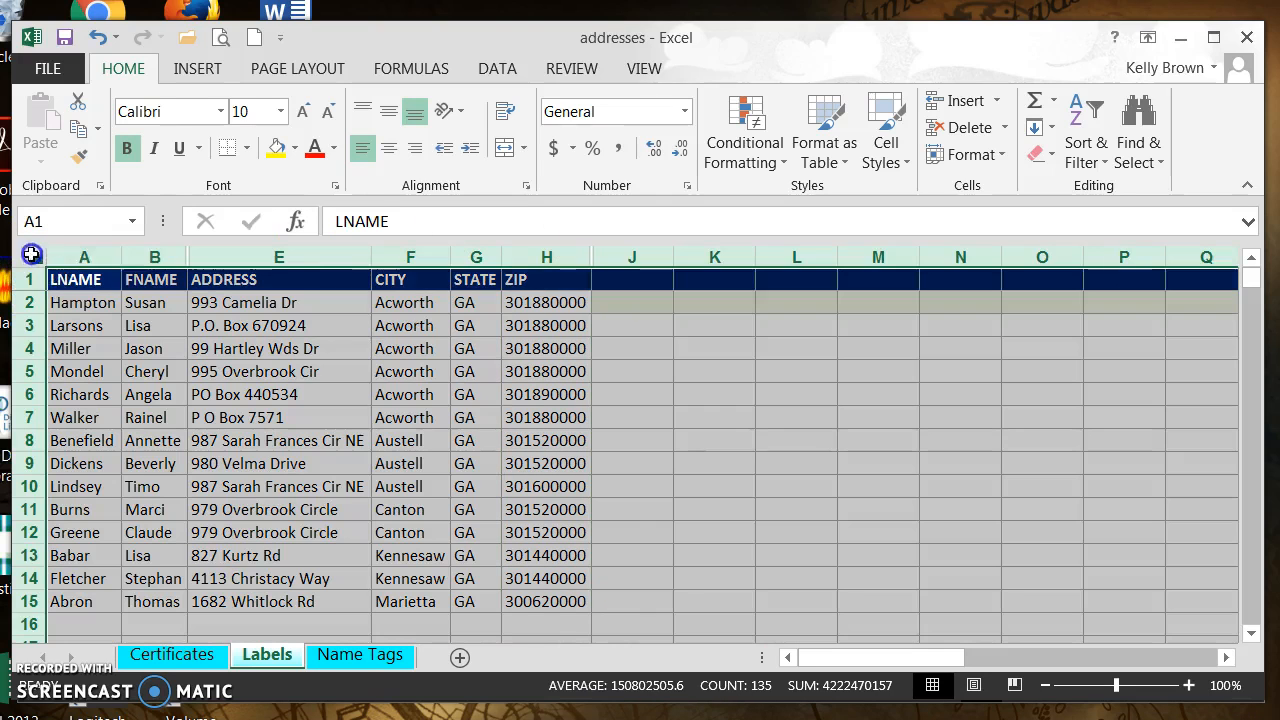
double_click(117, 251)
scroll(1243, 371, down, 5)
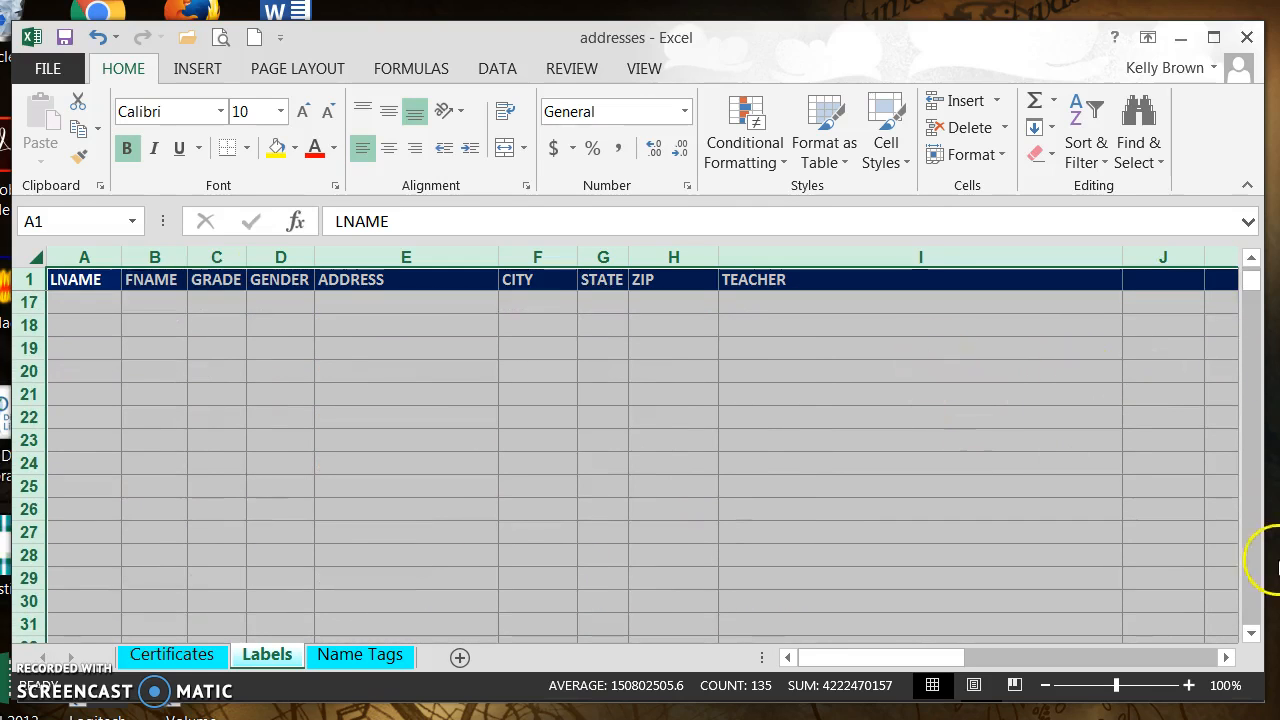
drag(1250, 281, 1250, 258)
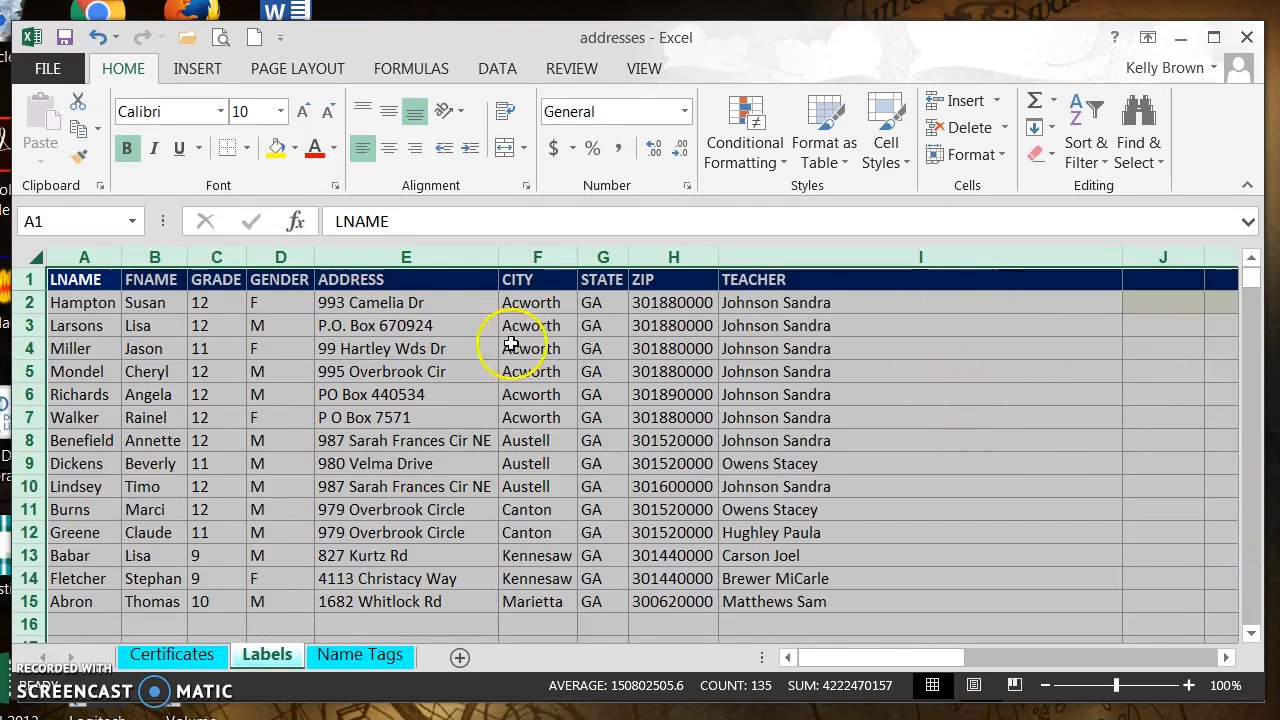
Hide the GRADE and GENDER columns on the Labels sheet.
click(360, 368)
click(213, 252)
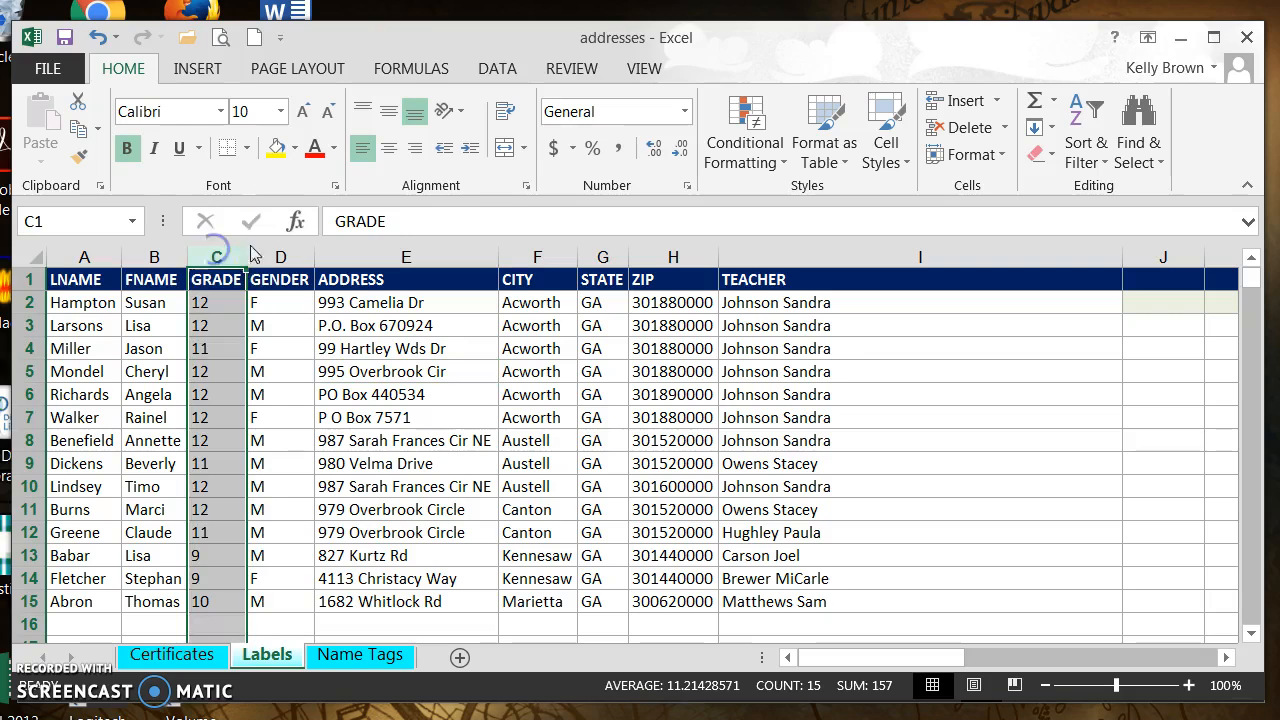
click(275, 252)
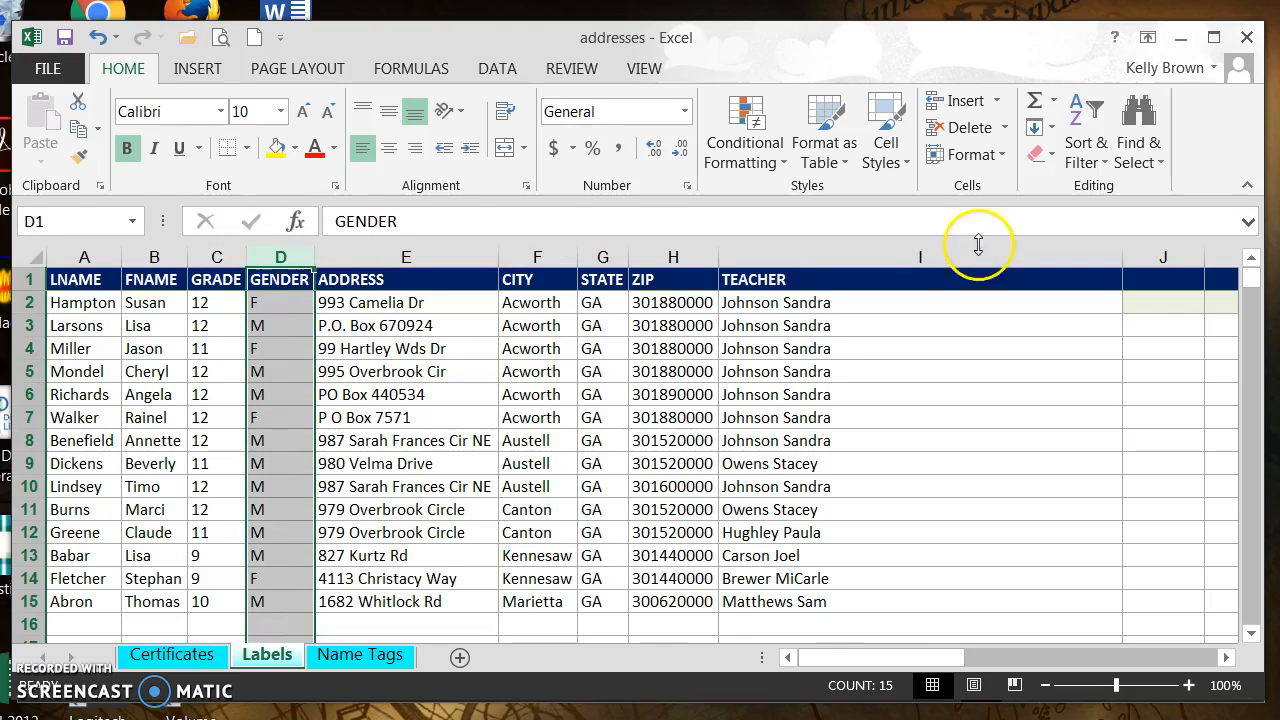
click(880, 254)
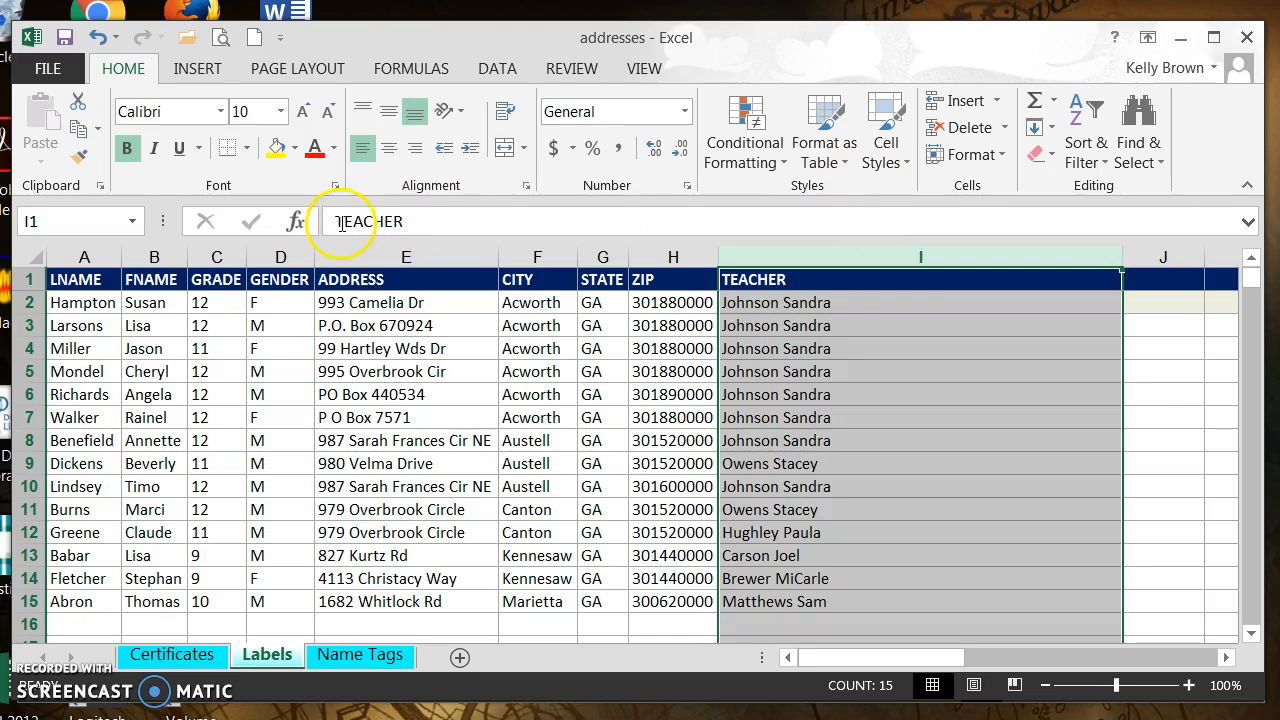
click(214, 255)
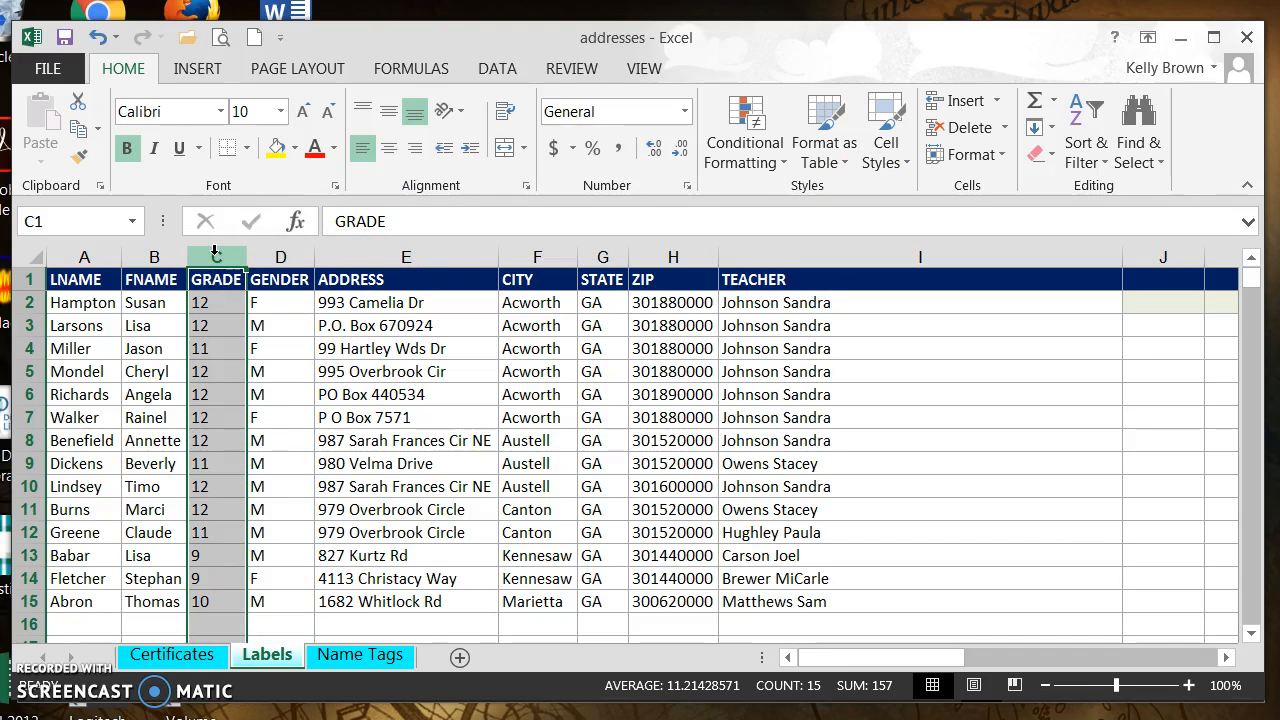
drag(215, 255, 274, 245)
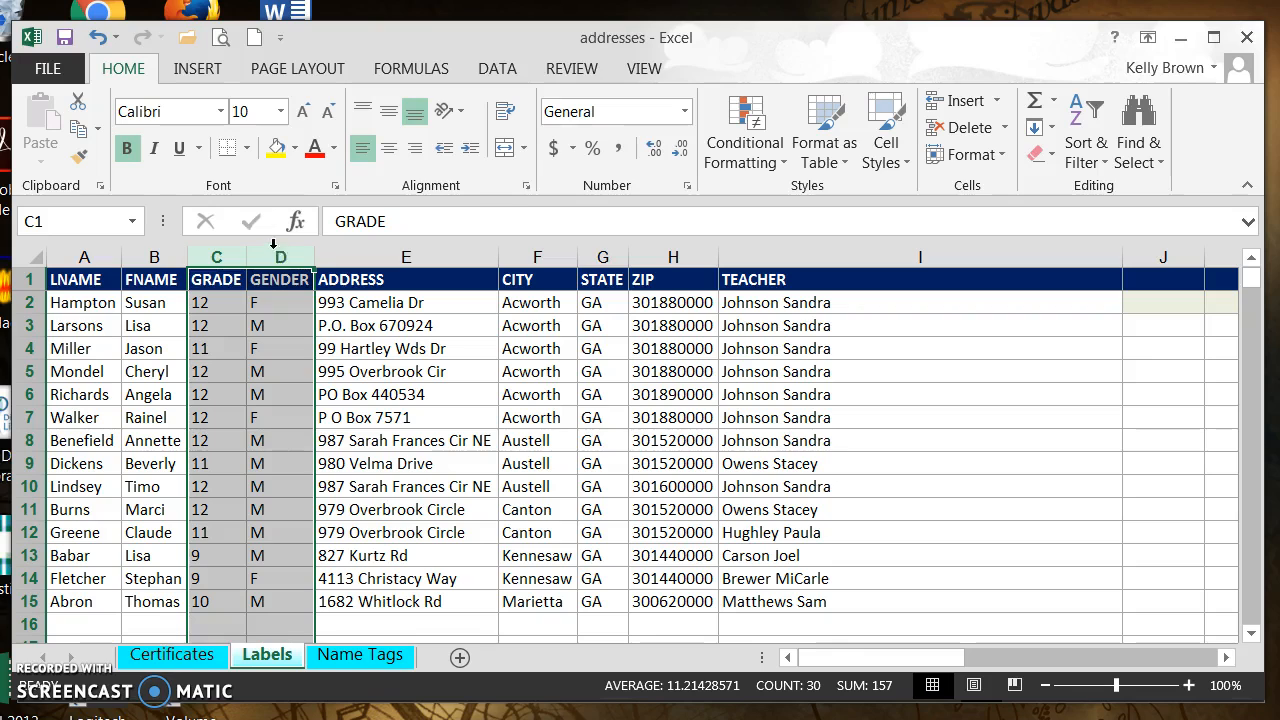
right_click(245, 258)
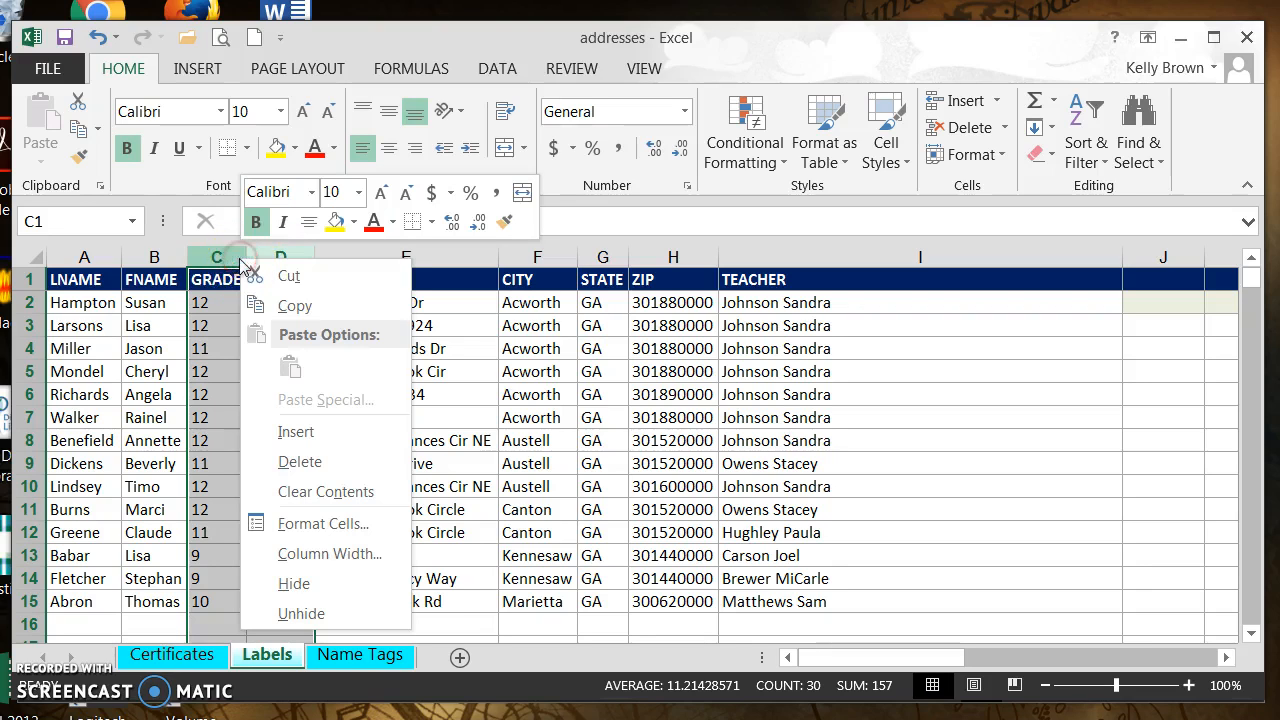
click(333, 595)
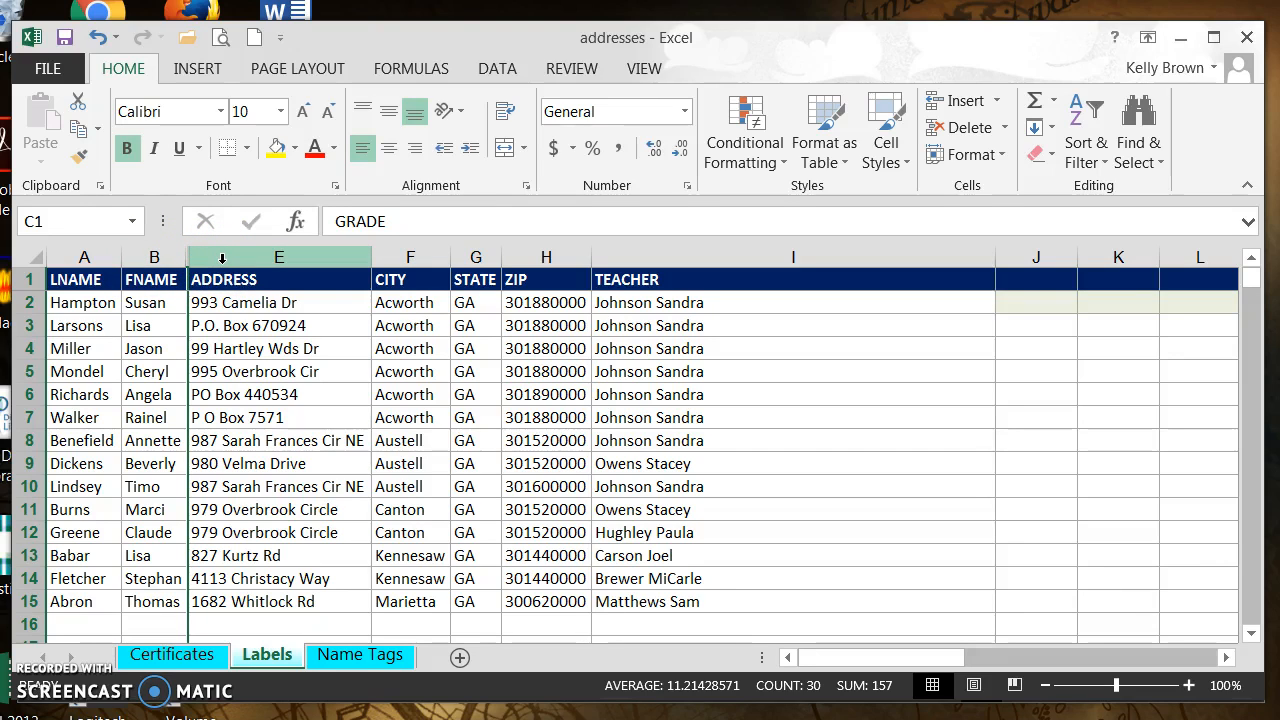
Hide the TEACHER column and check the range of columns from LNAME to ZIP.
click(817, 254)
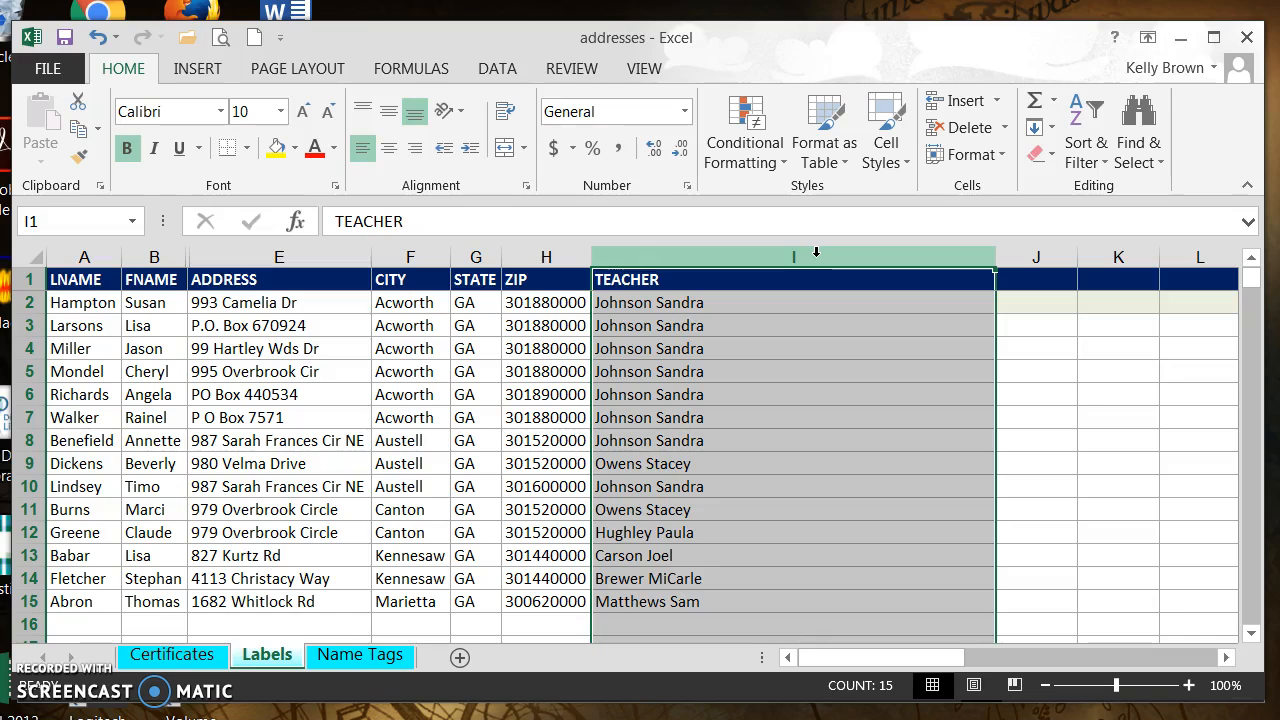
right_click(817, 256)
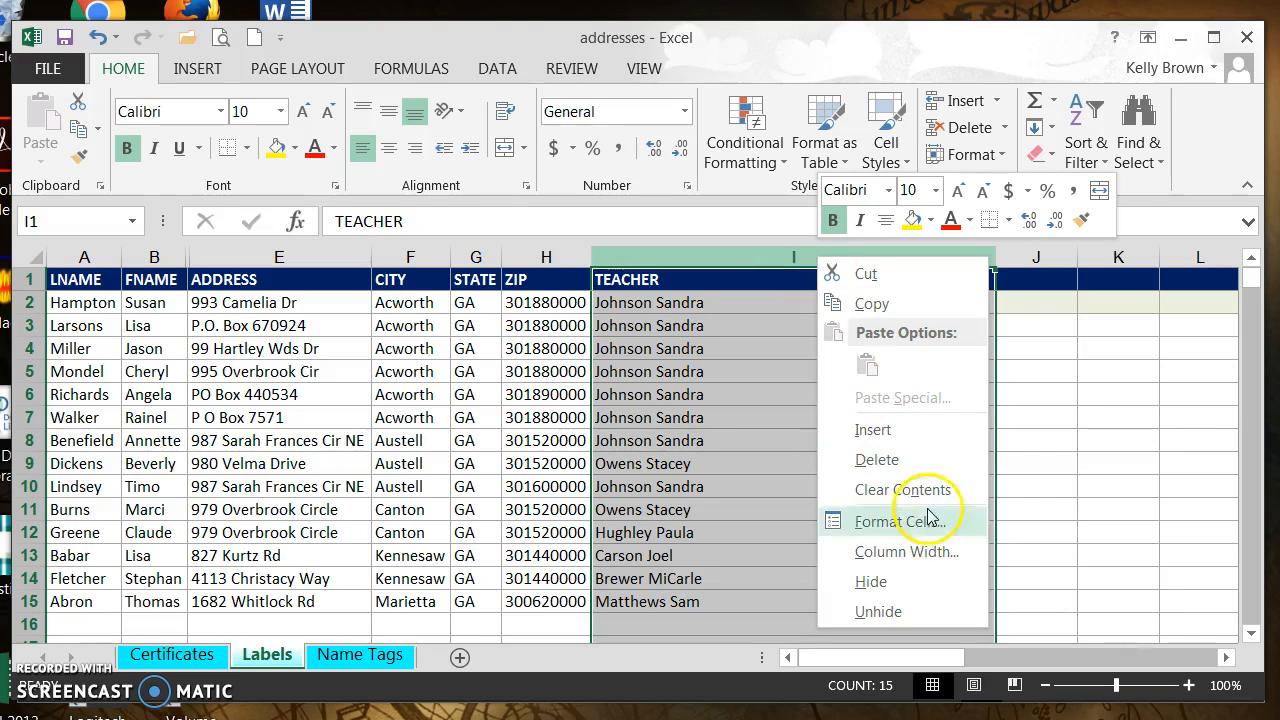
click(916, 584)
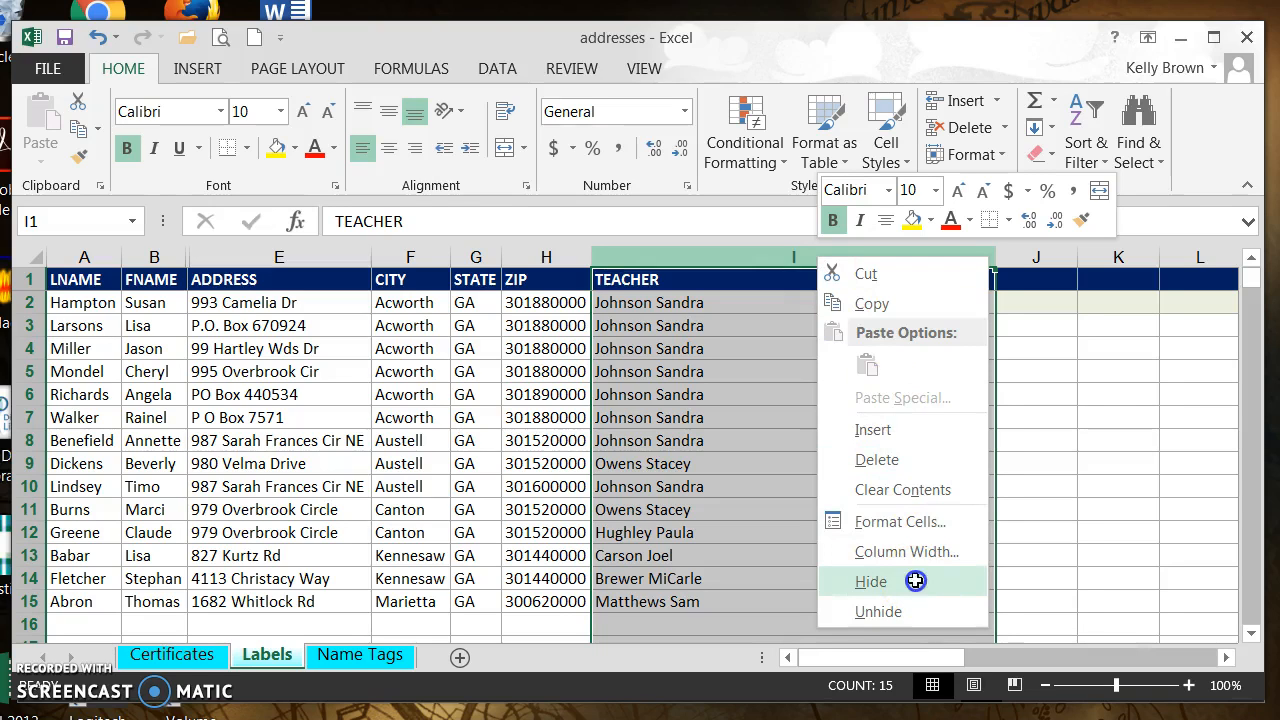
click(877, 492)
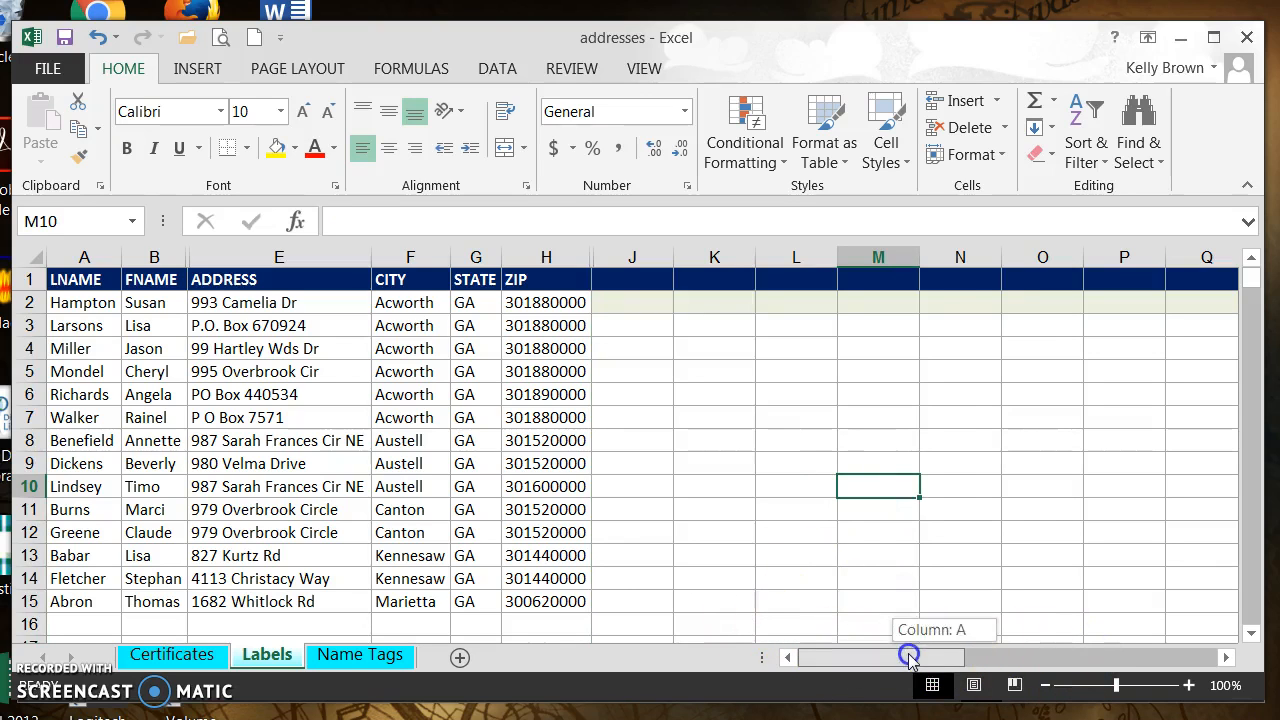
drag(86, 257, 549, 240)
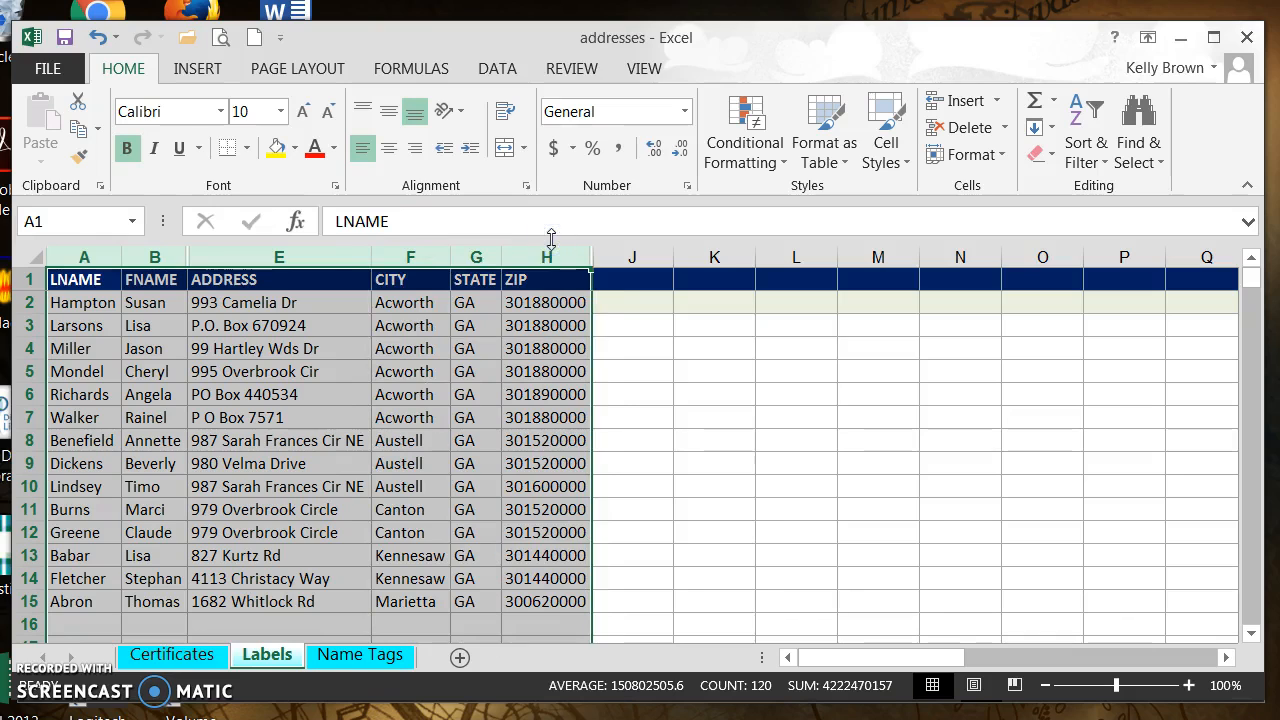
click(155, 289)
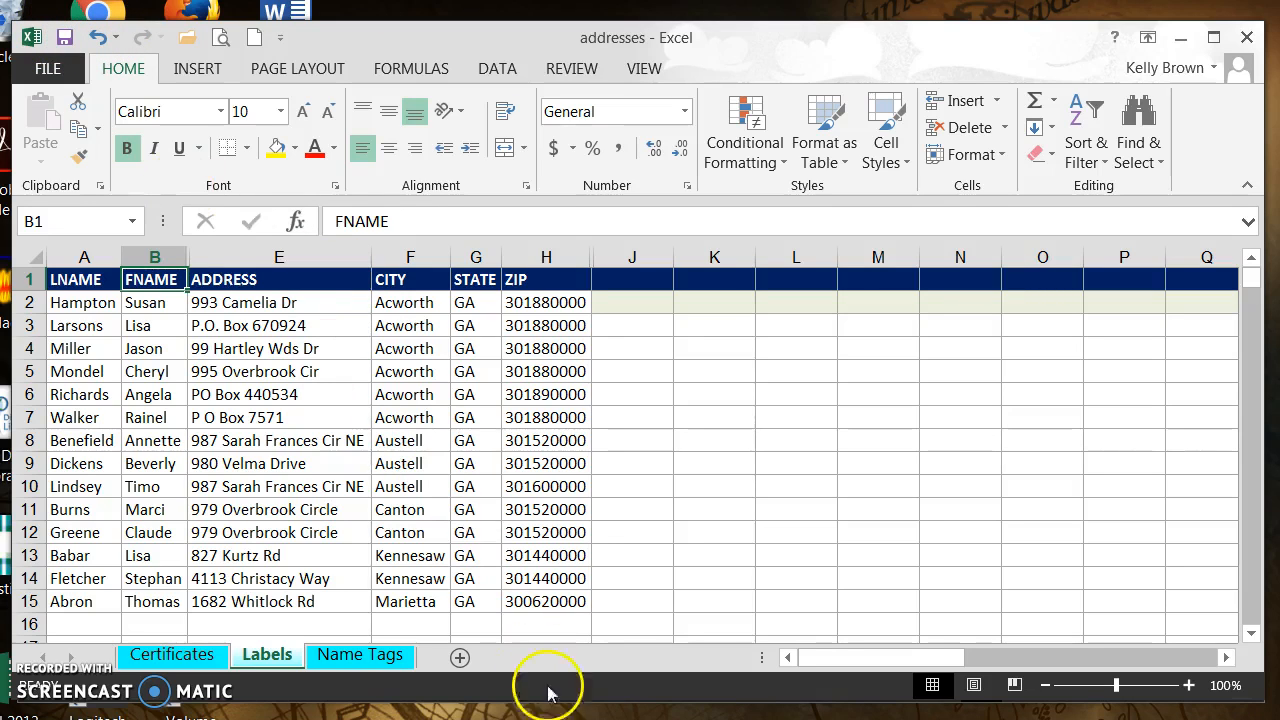
Switch to the blank Word document and start the Step-by-Step Mail Merge Wizard.
click(538, 718)
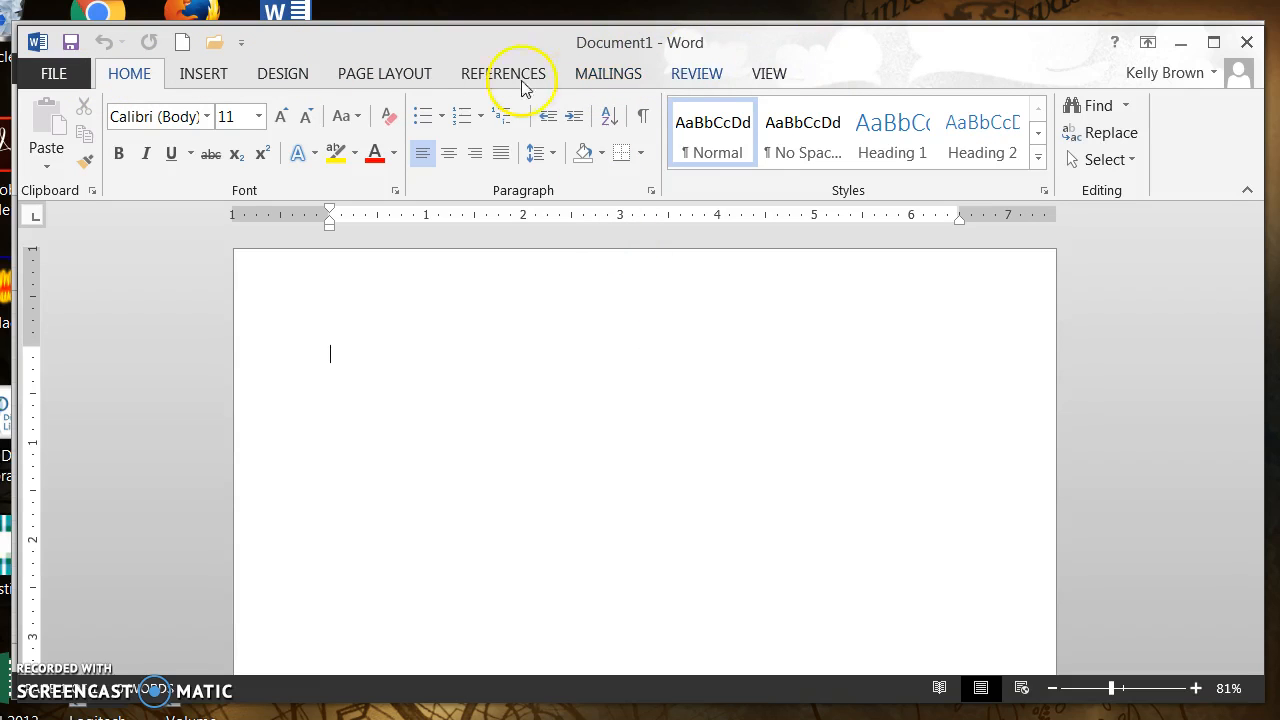
click(624, 74)
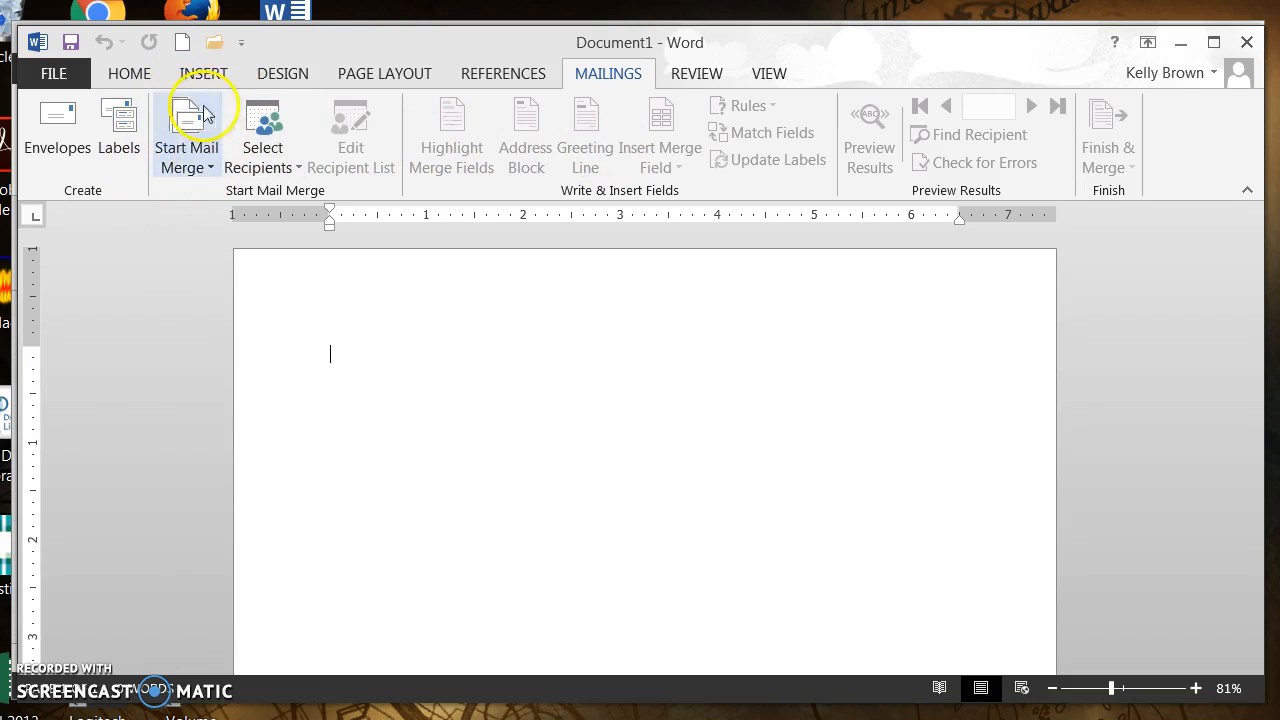
click(176, 170)
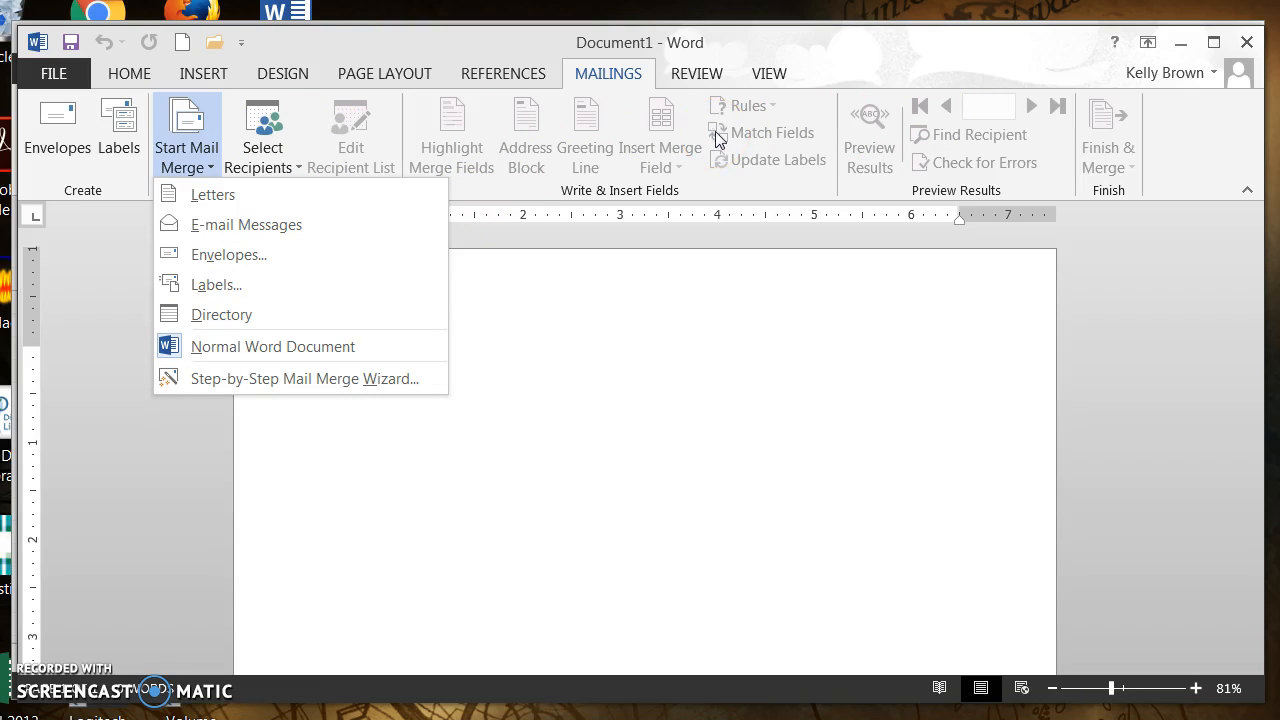
click(280, 378)
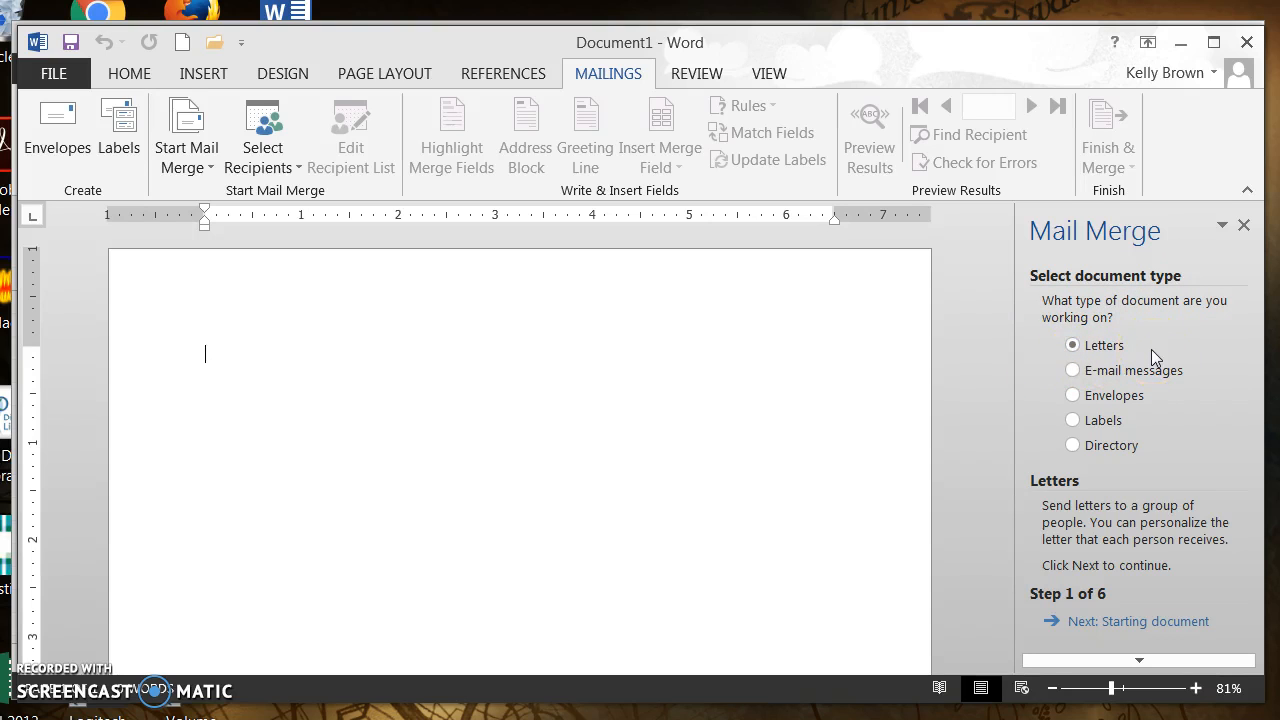
Choose Labels as the mail merge document type and open the label options for the starting document.
click(1074, 372)
click(1073, 421)
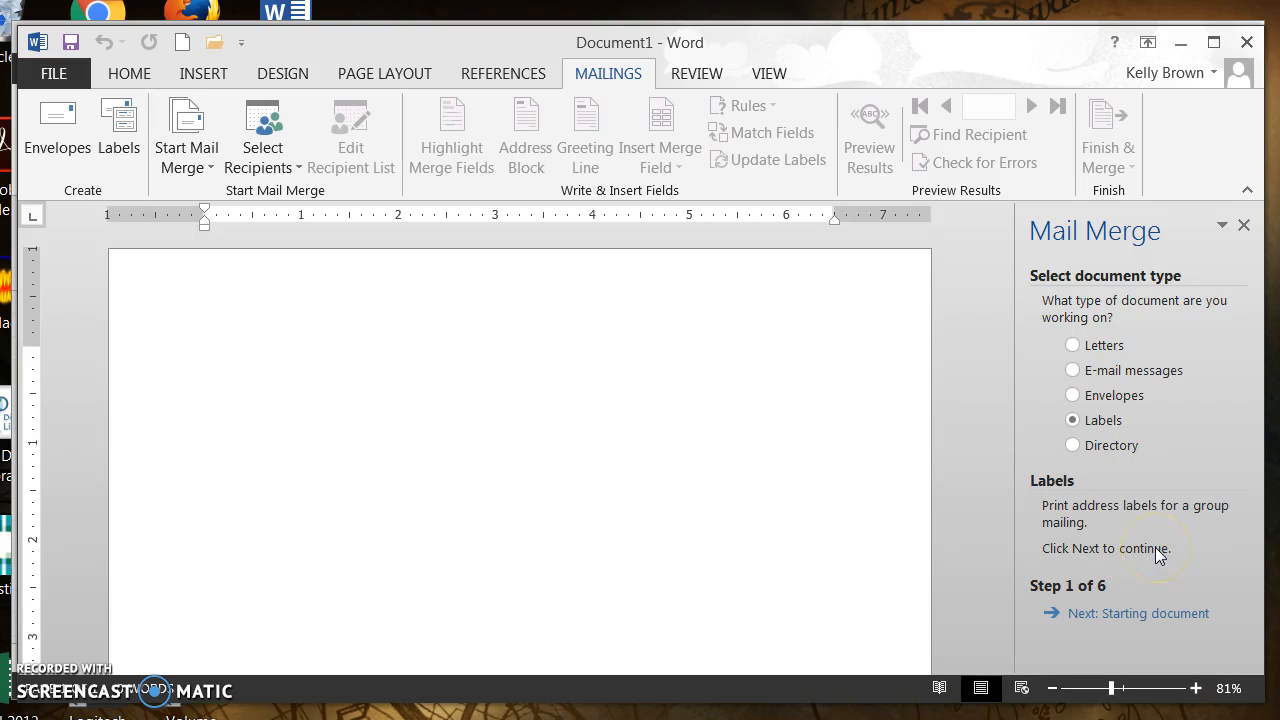
click(1117, 613)
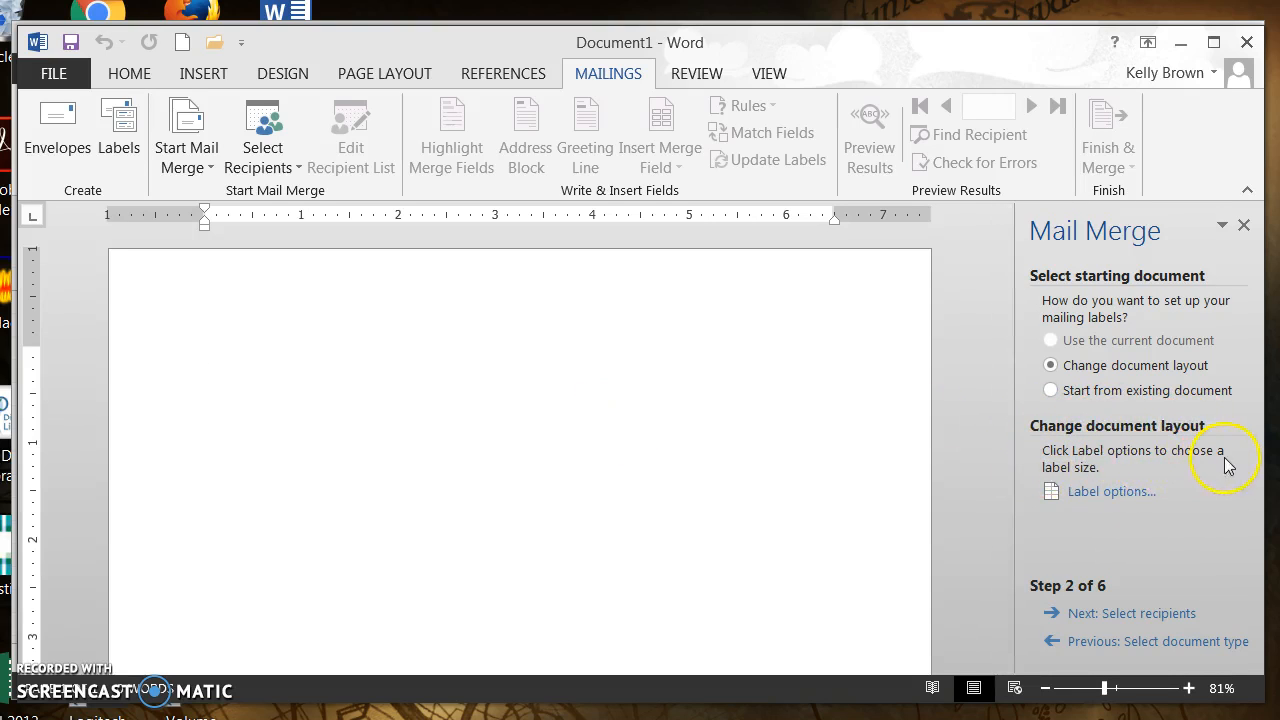
click(1098, 492)
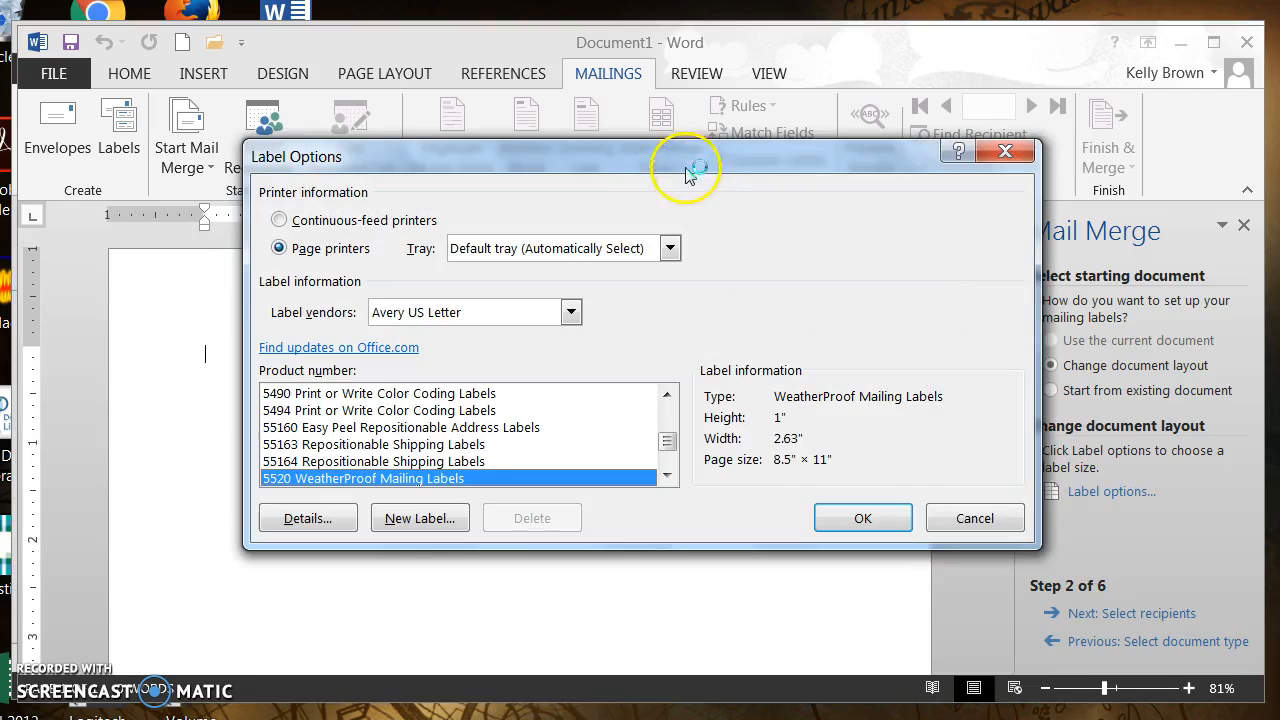
mouse_move(684, 163)
mouse_down()
mouse_move(693, 258)
mouse_move(676, 272)
mouse_move(666, 168)
mouse_up()
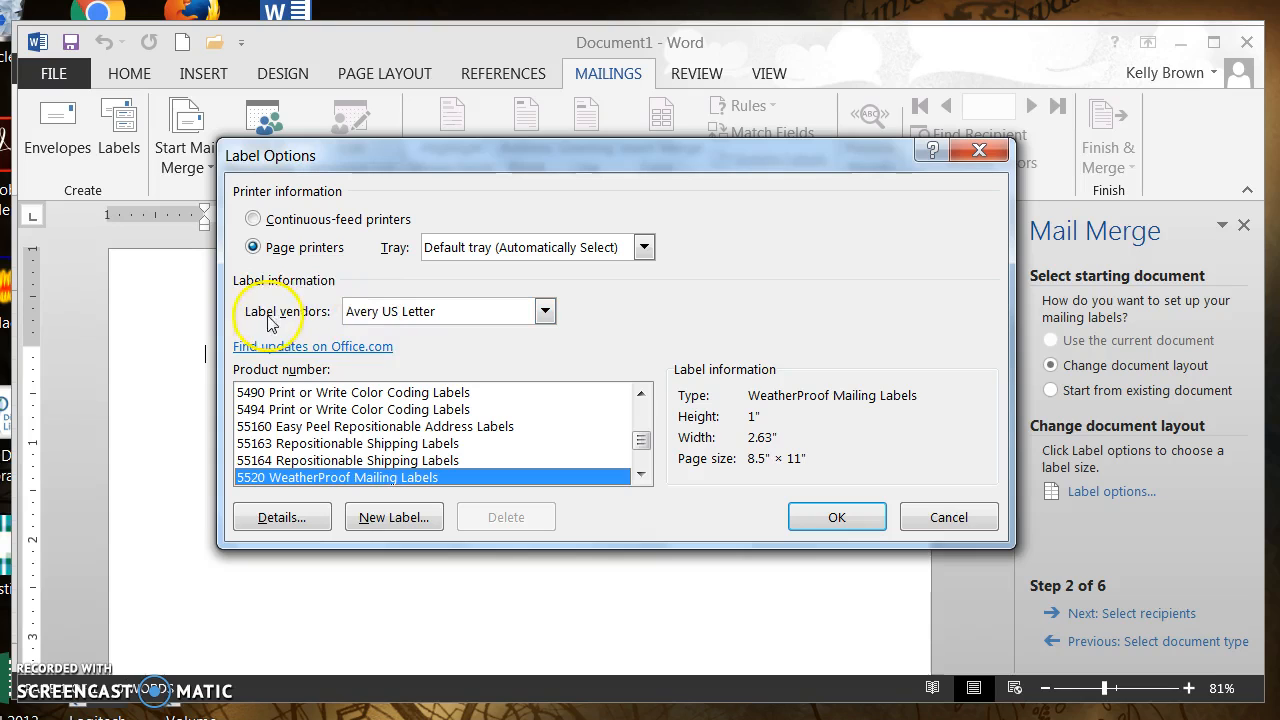
Set the label vendor to Microsoft.
click(545, 311)
drag(548, 372, 543, 337)
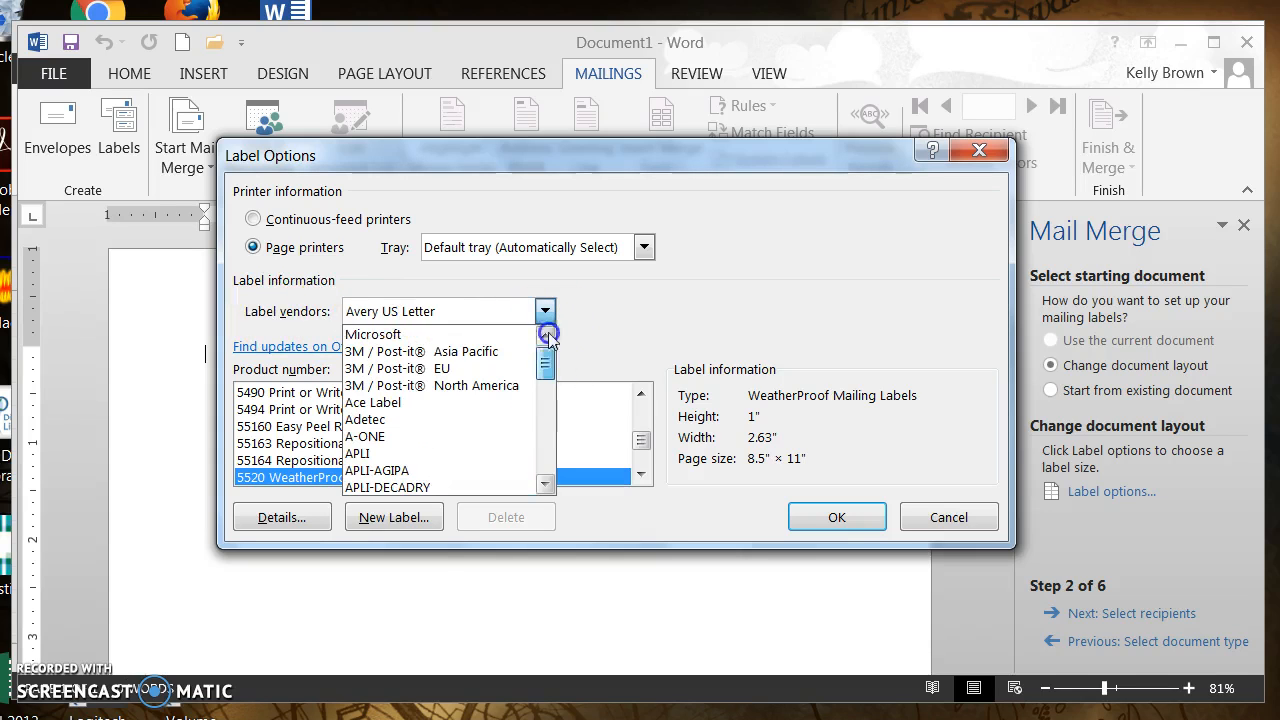
click(440, 344)
click(545, 311)
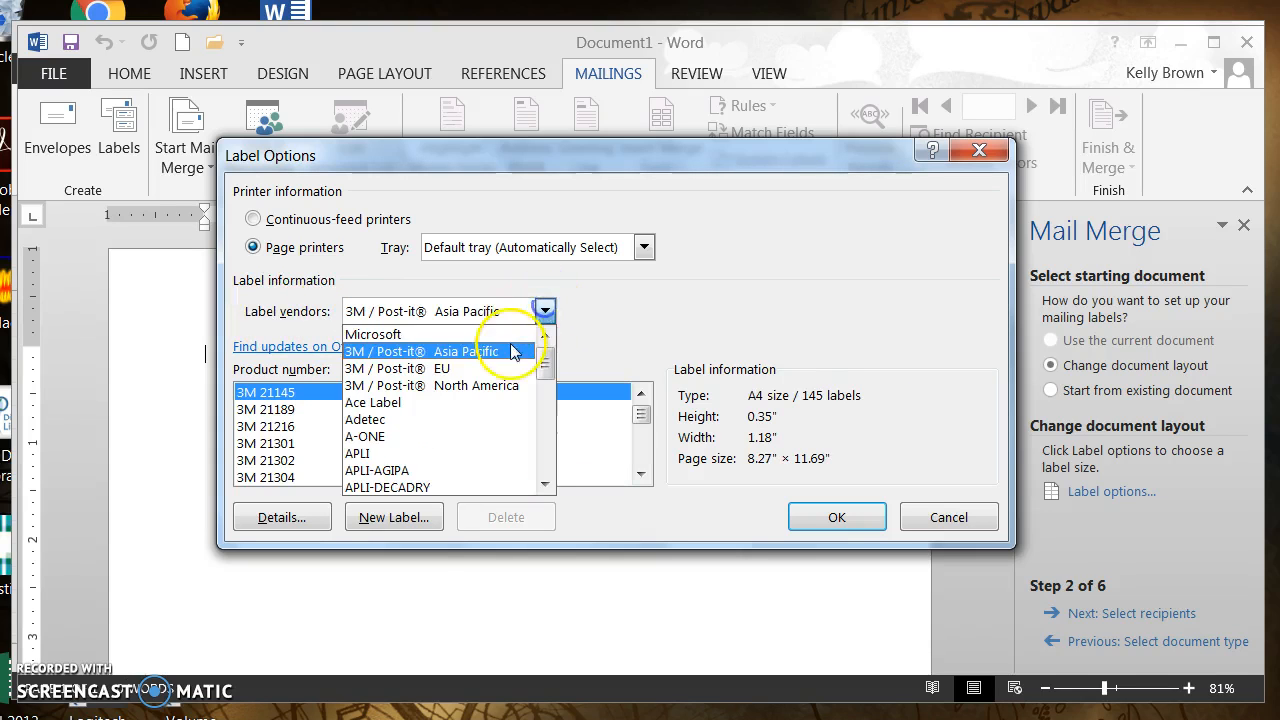
click(505, 331)
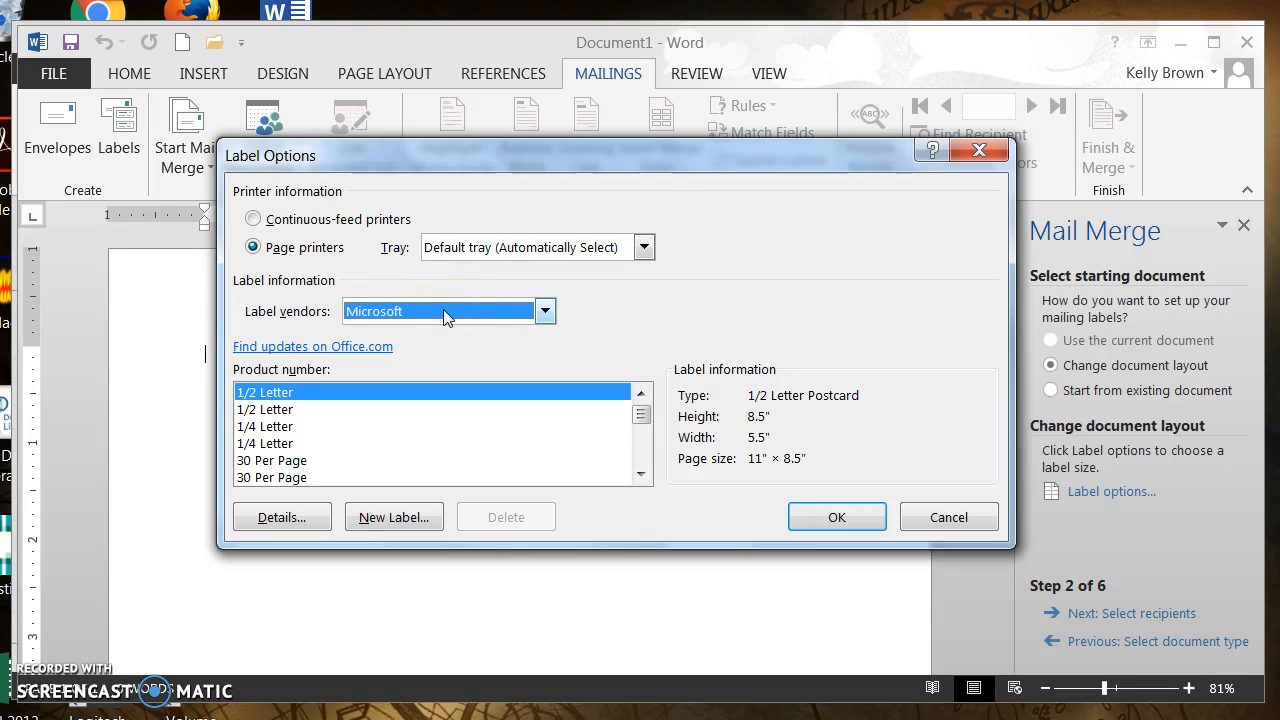
Set the label vendor to Avery US Letter.
click(545, 311)
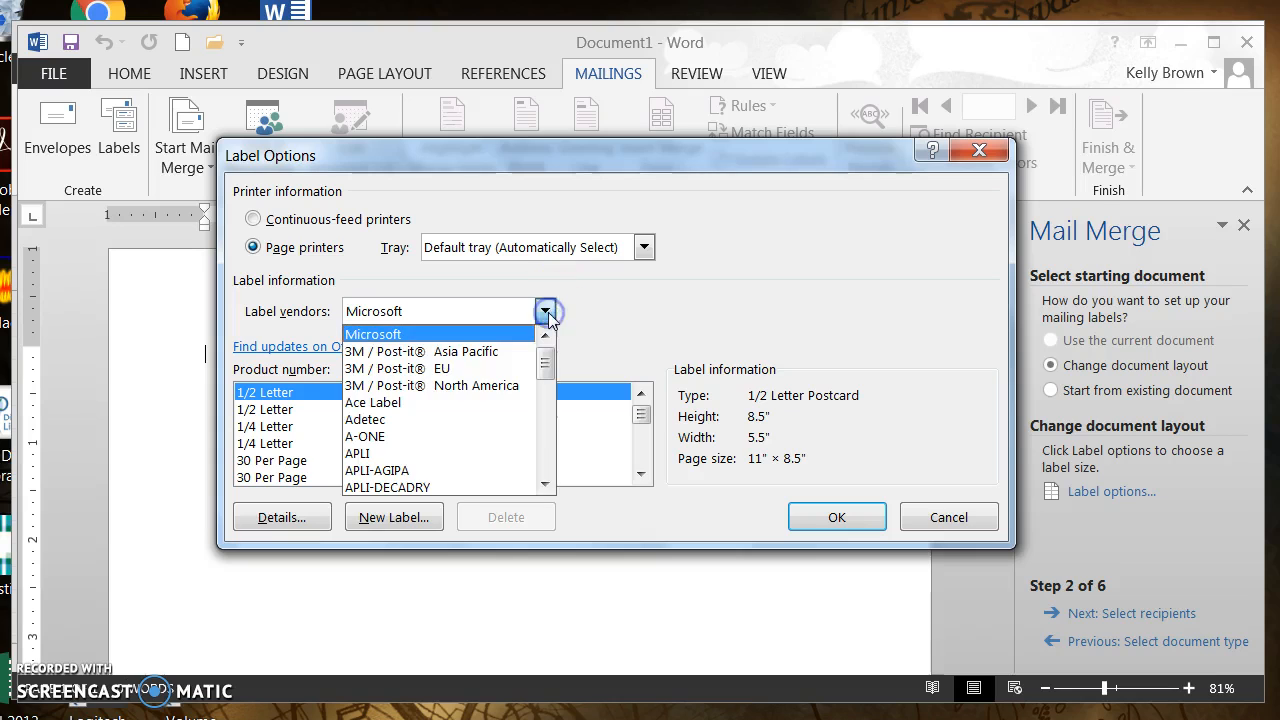
click(545, 486)
click(545, 486)
click(545, 486)
click(545, 486)
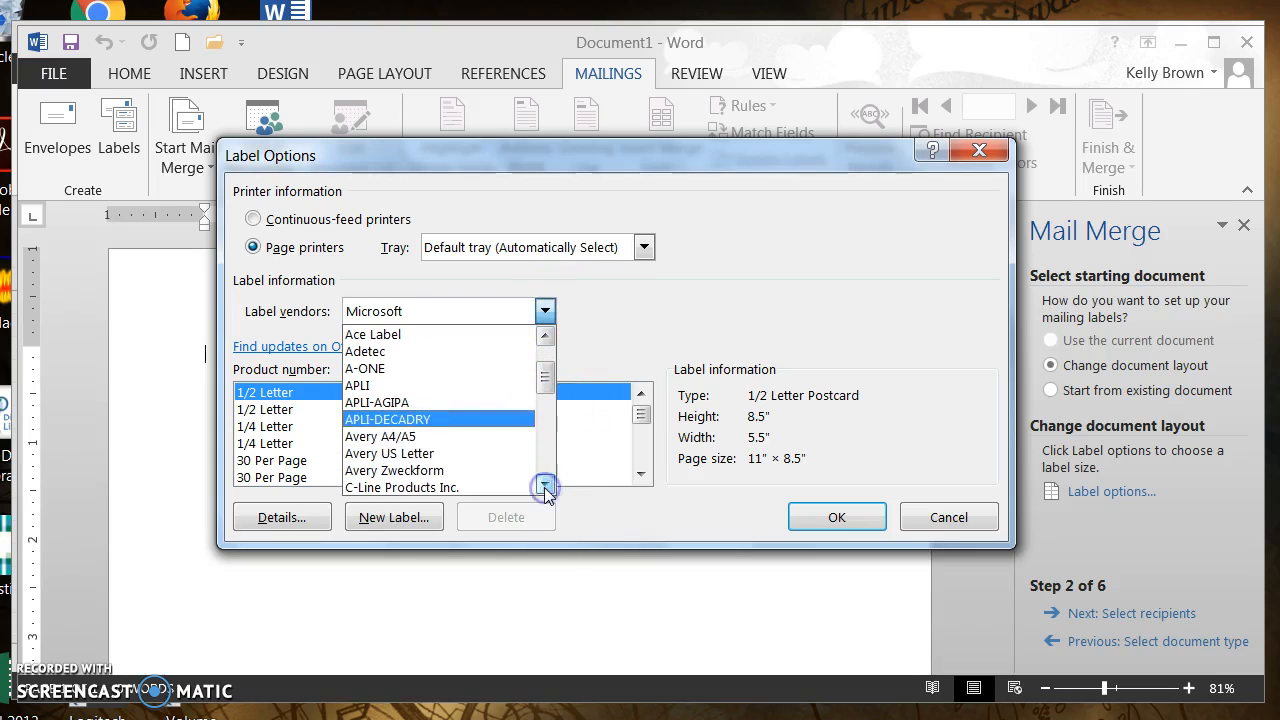
click(386, 453)
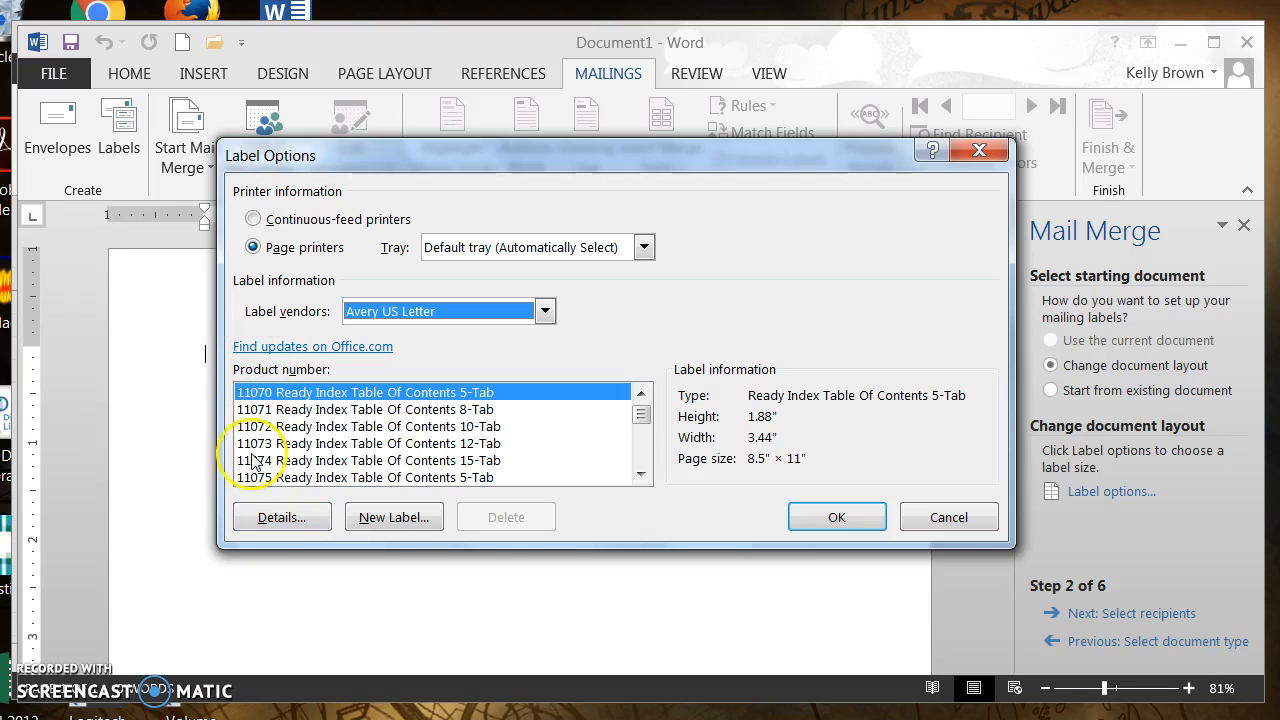
Choose the 5810 Address Labels product, check its label dimensions in the details, and apply the label layout to the document.
drag(641, 416, 644, 441)
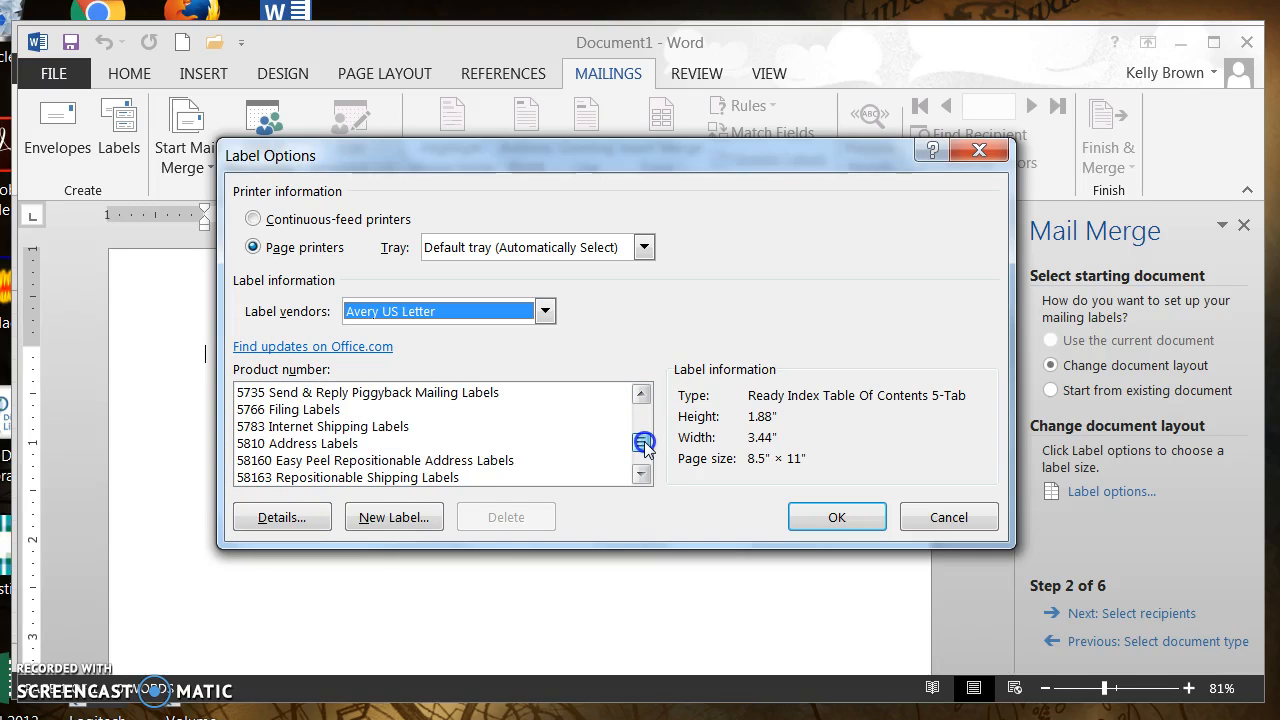
click(285, 445)
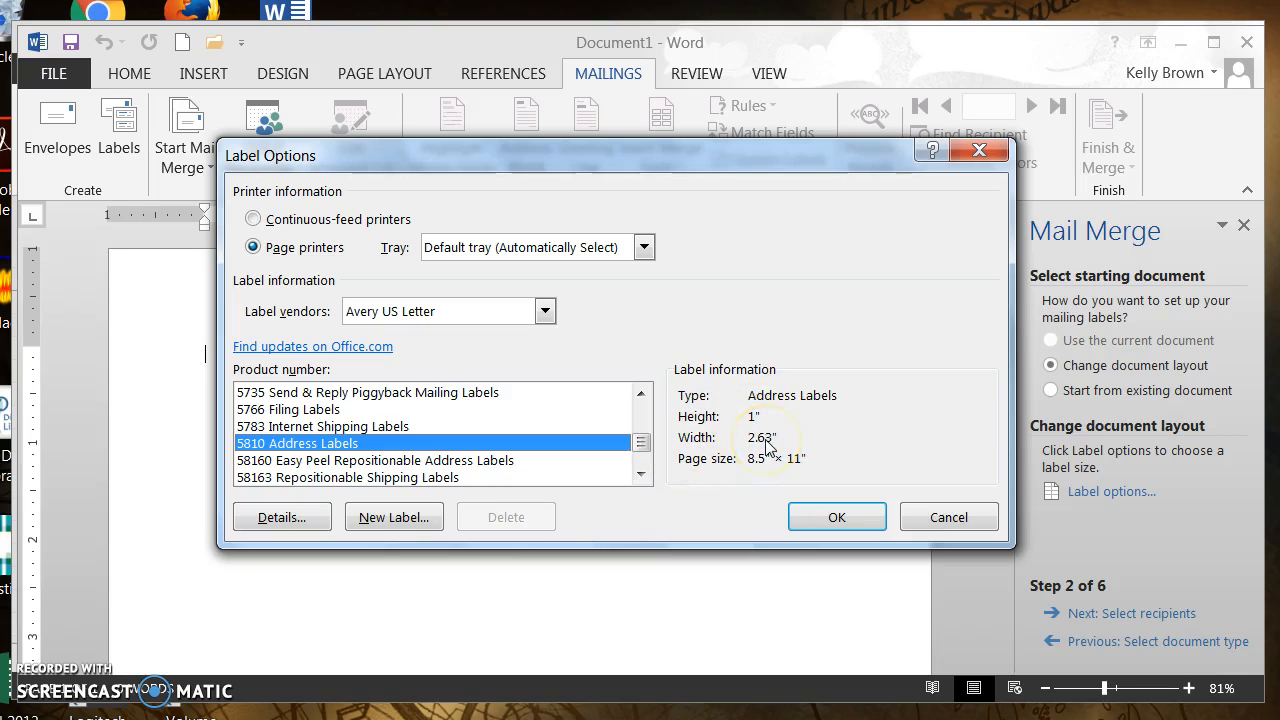
click(282, 516)
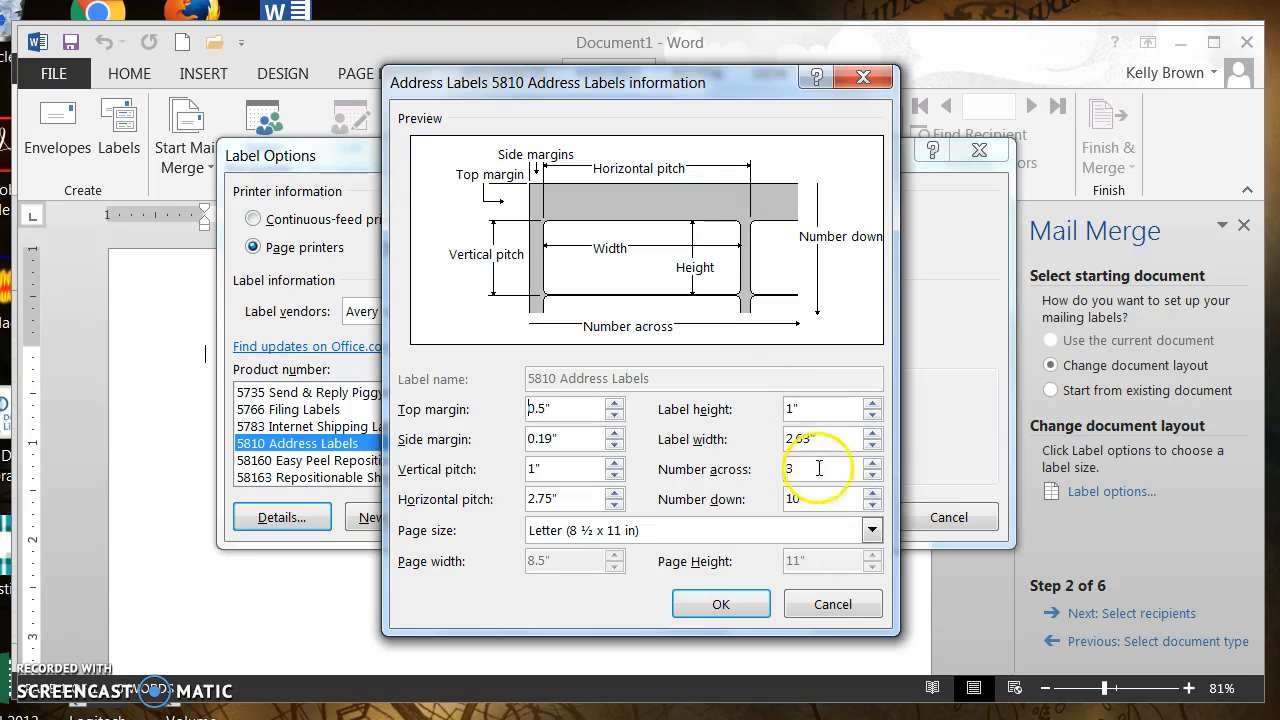
click(752, 603)
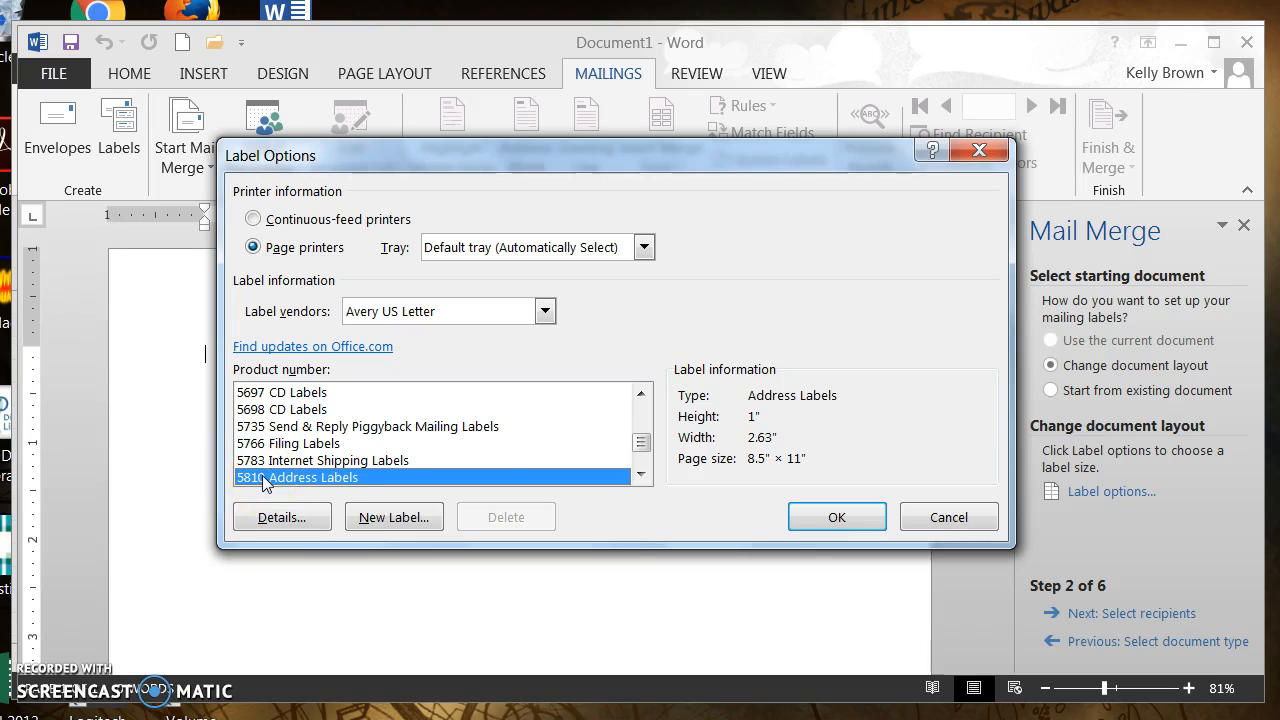
click(818, 515)
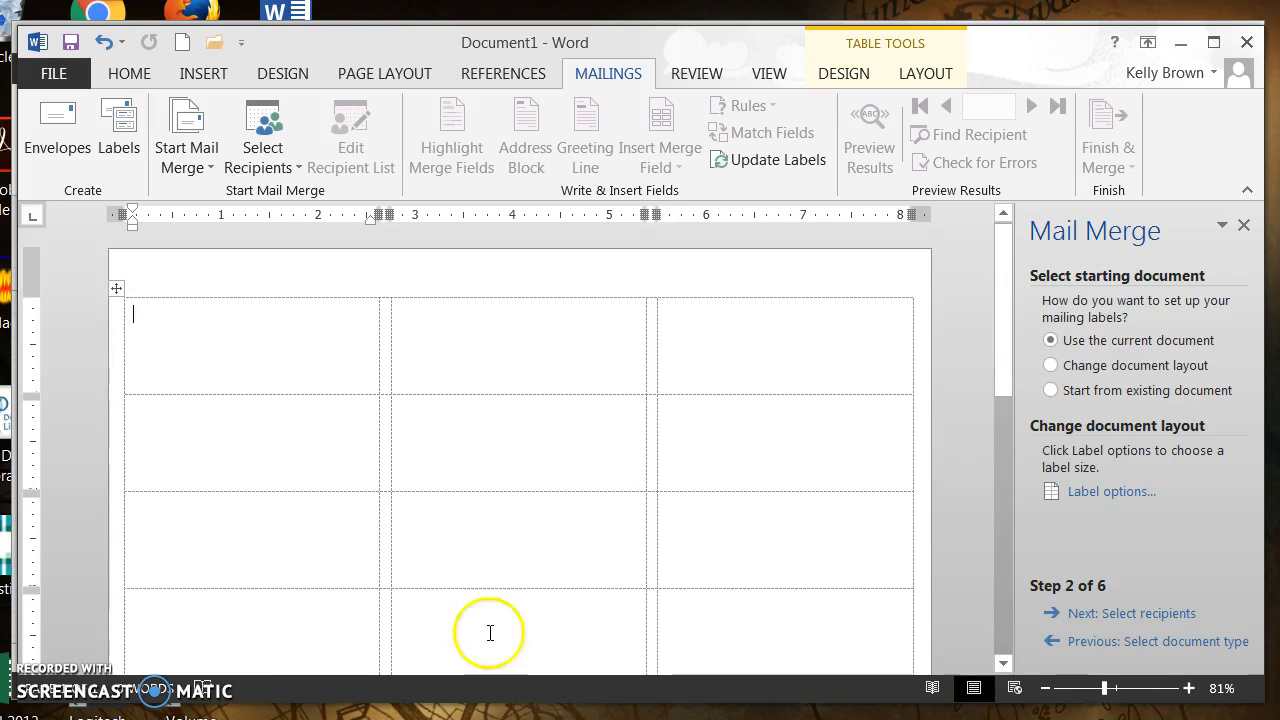
click(118, 289)
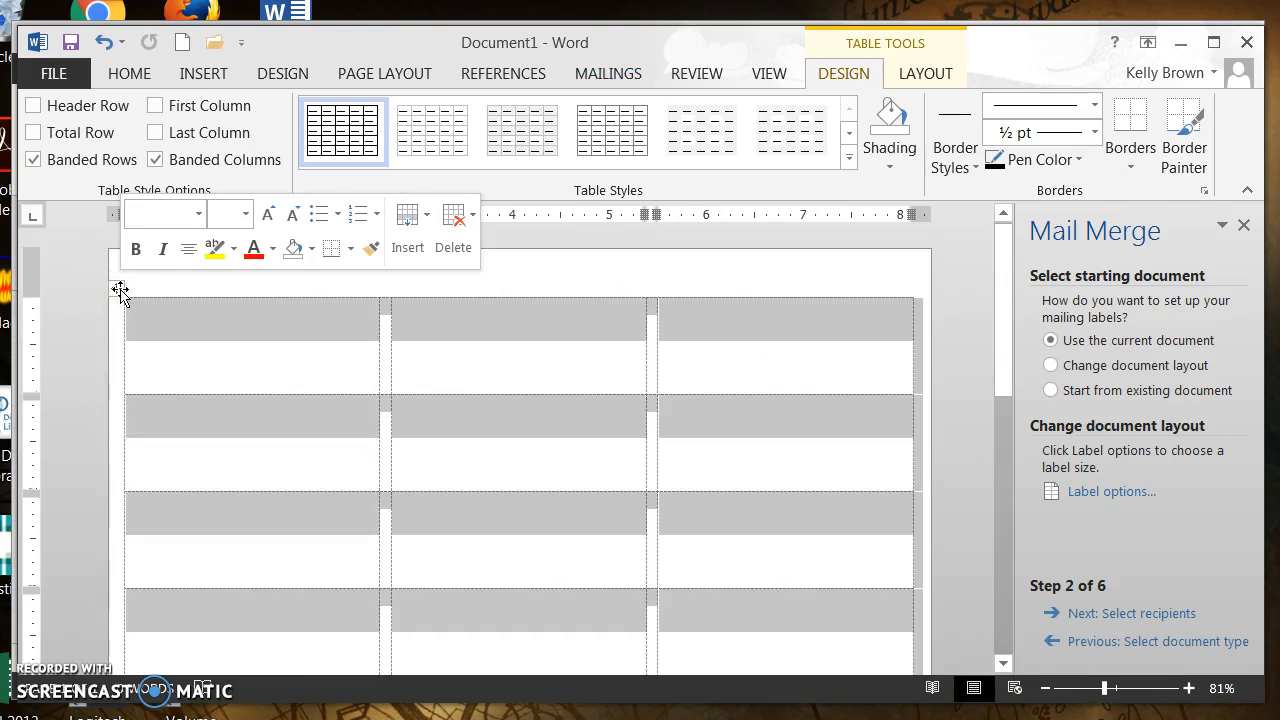
click(186, 287)
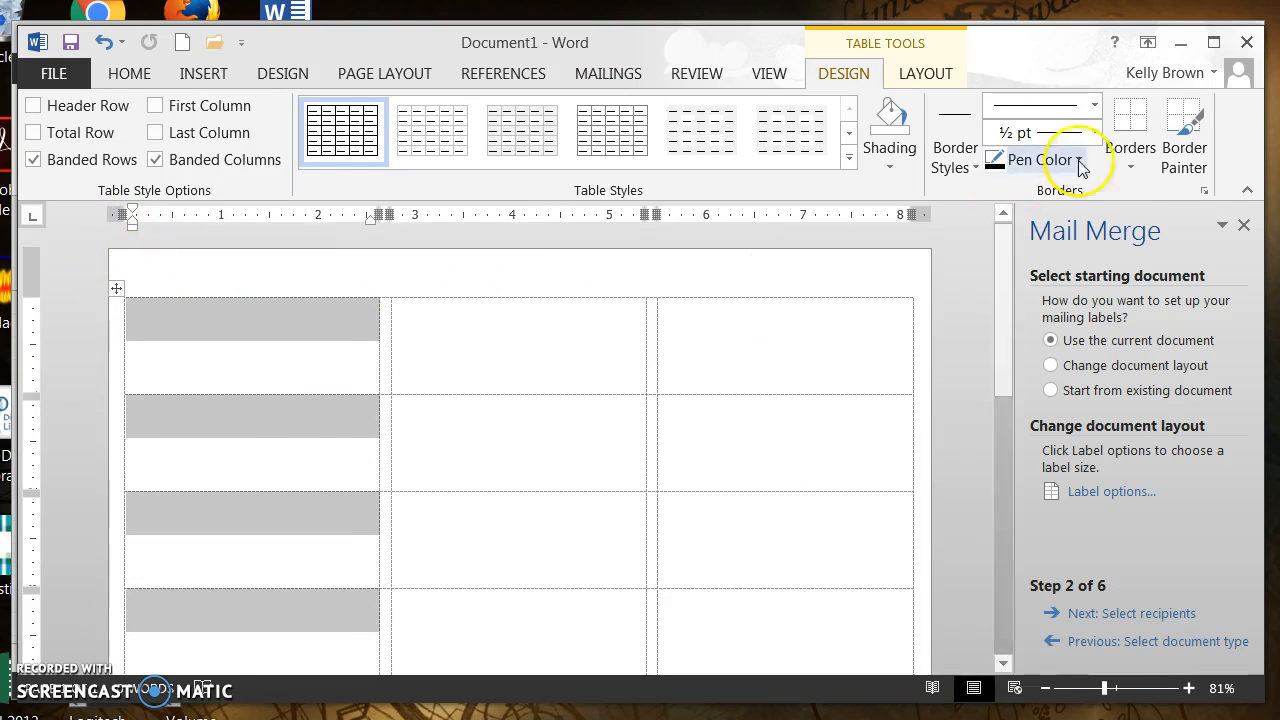
click(728, 440)
click(730, 370)
click(314, 406)
click(430, 445)
click(536, 336)
click(731, 463)
click(814, 328)
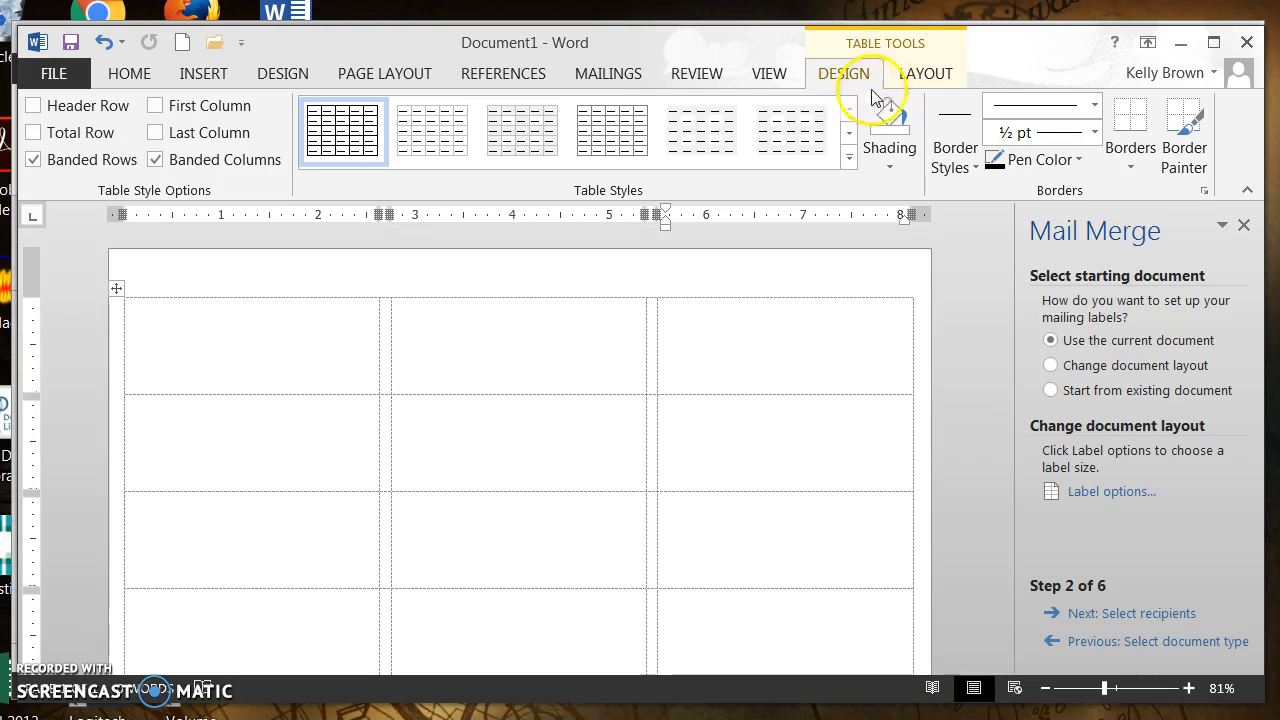
Hide the label table's gridlines and show them again.
click(945, 76)
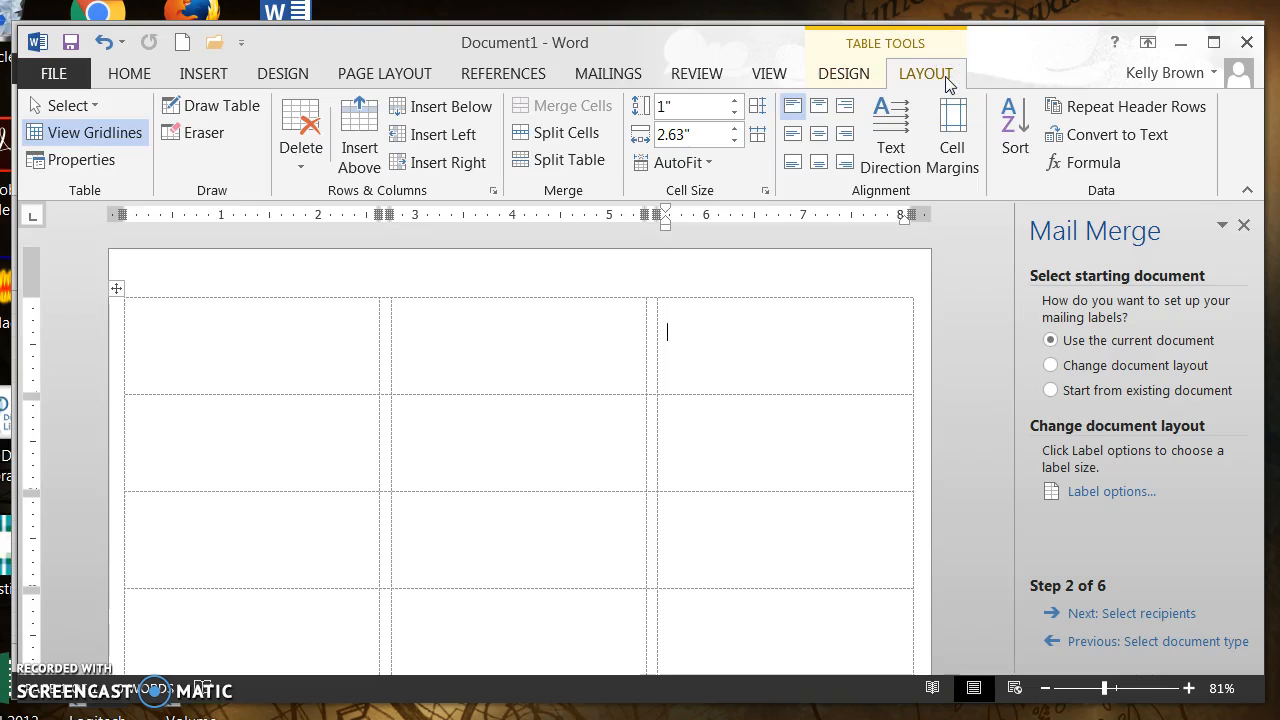
click(50, 133)
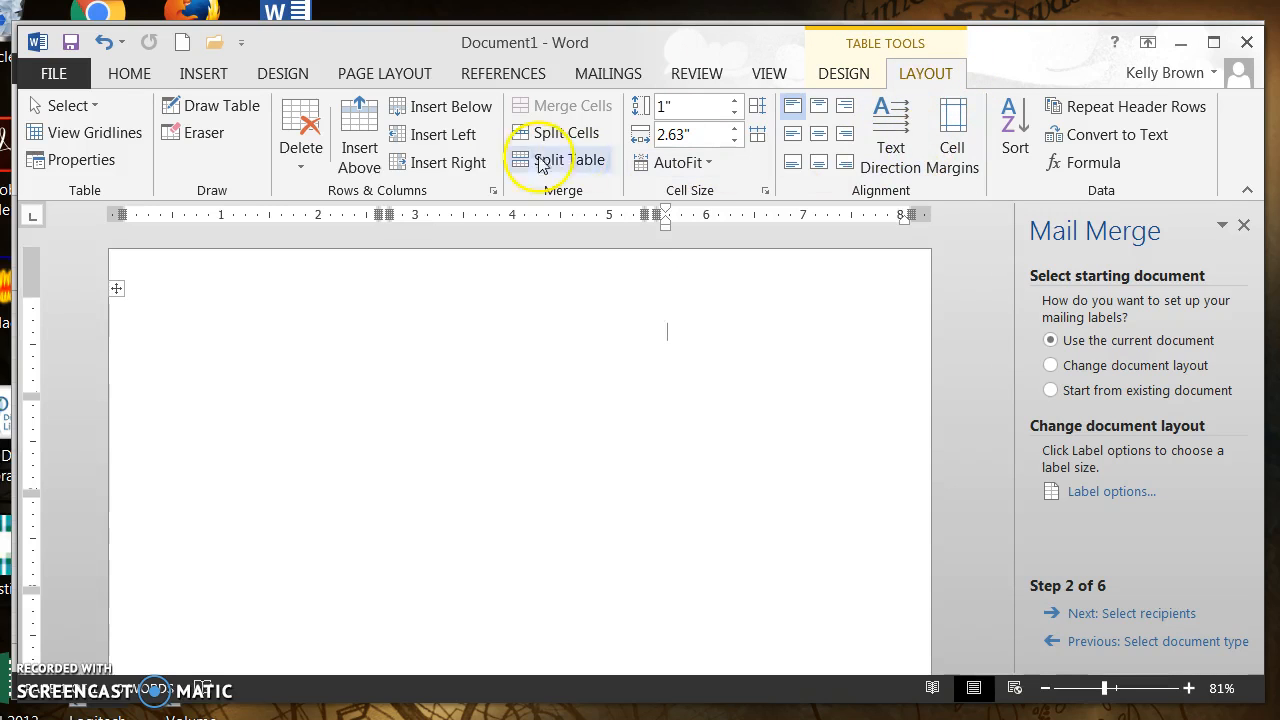
click(66, 134)
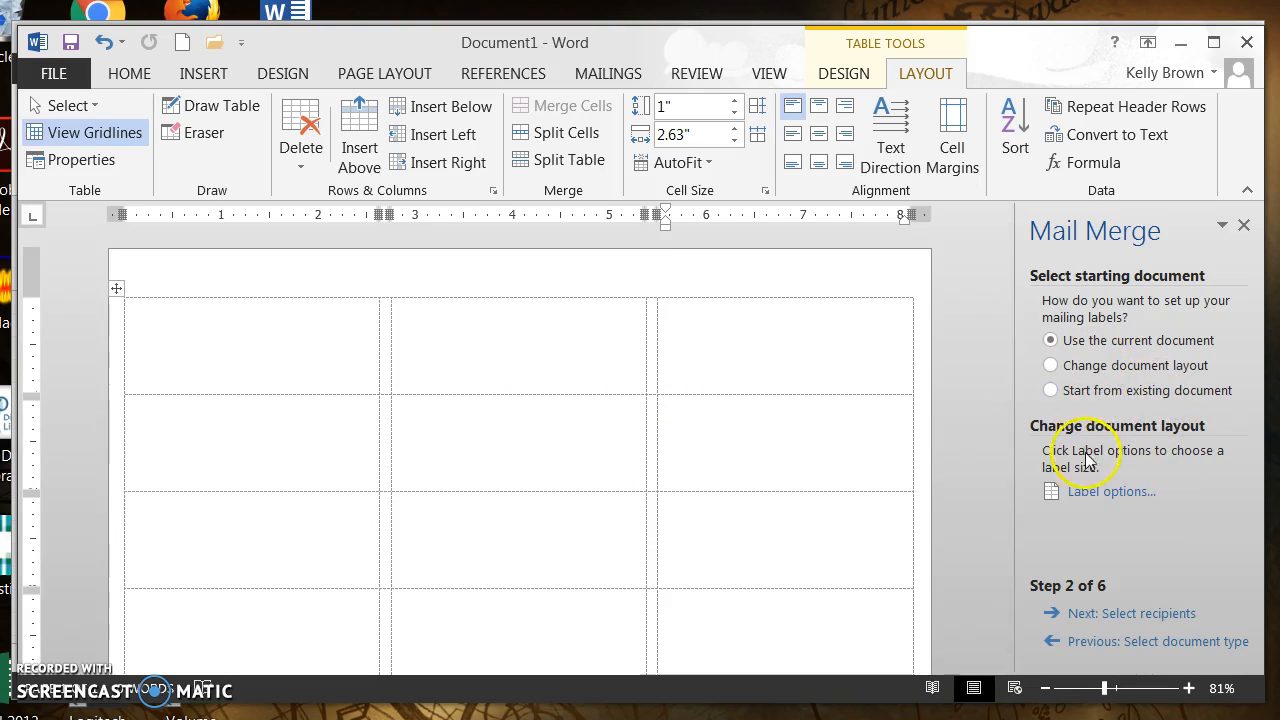
Advance the wizard to selecting recipients and open the addresses.xlsx workbook from the Desktop as the existing list.
click(1140, 614)
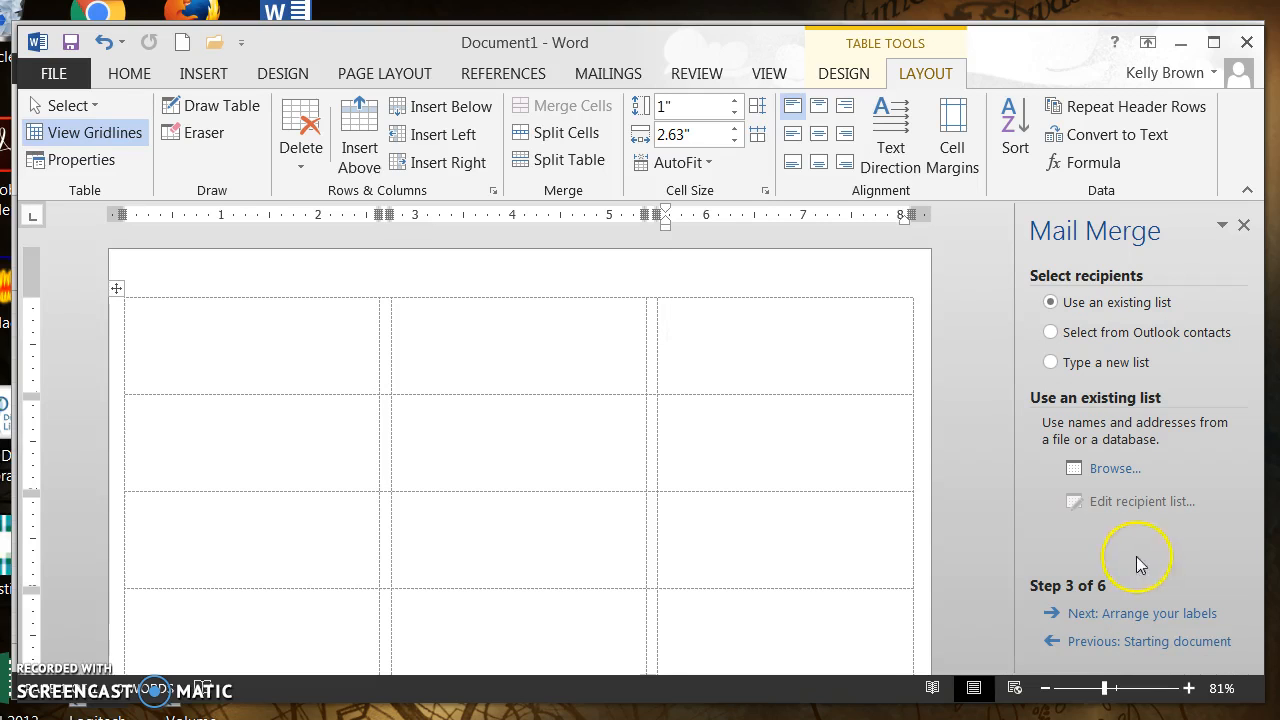
click(1109, 470)
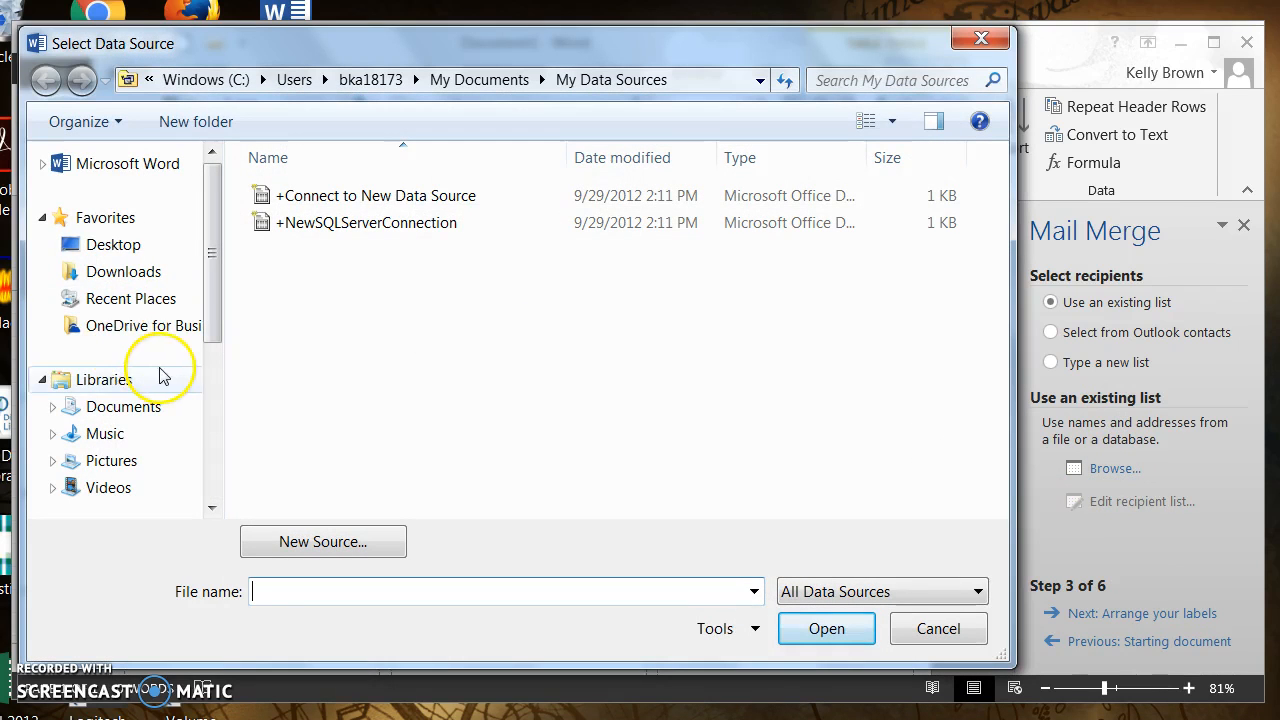
click(96, 245)
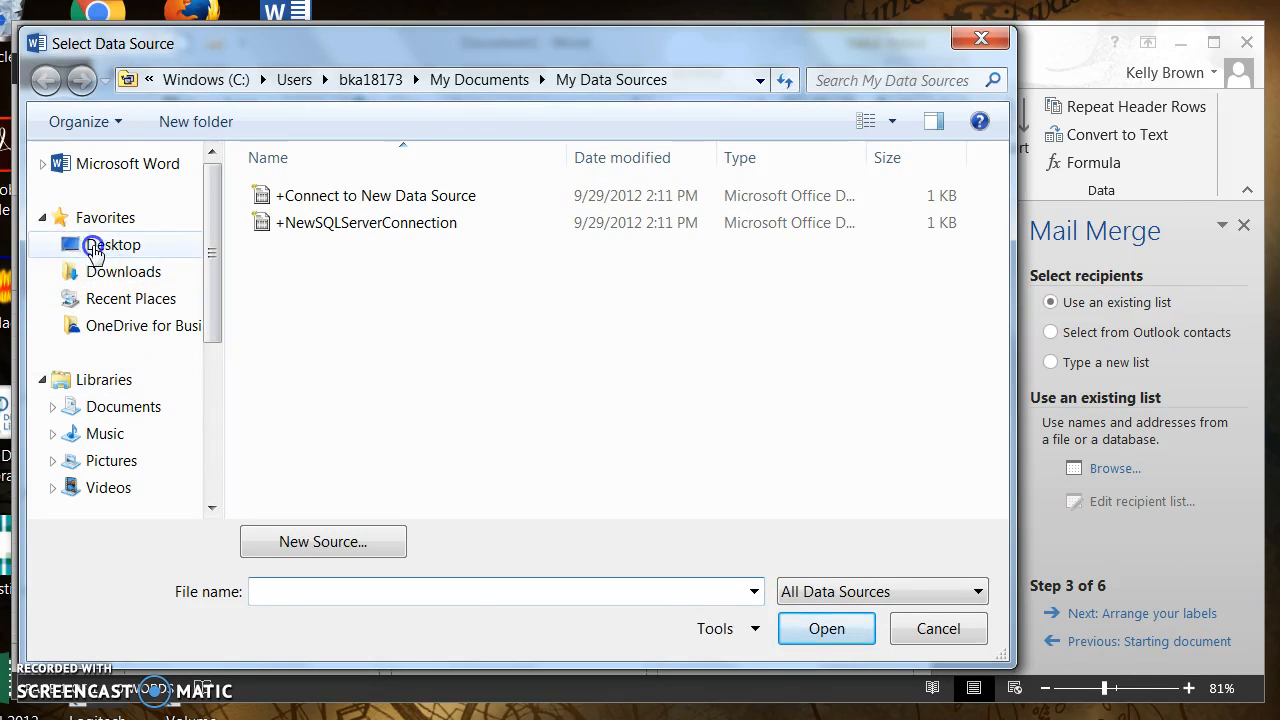
double_click(323, 408)
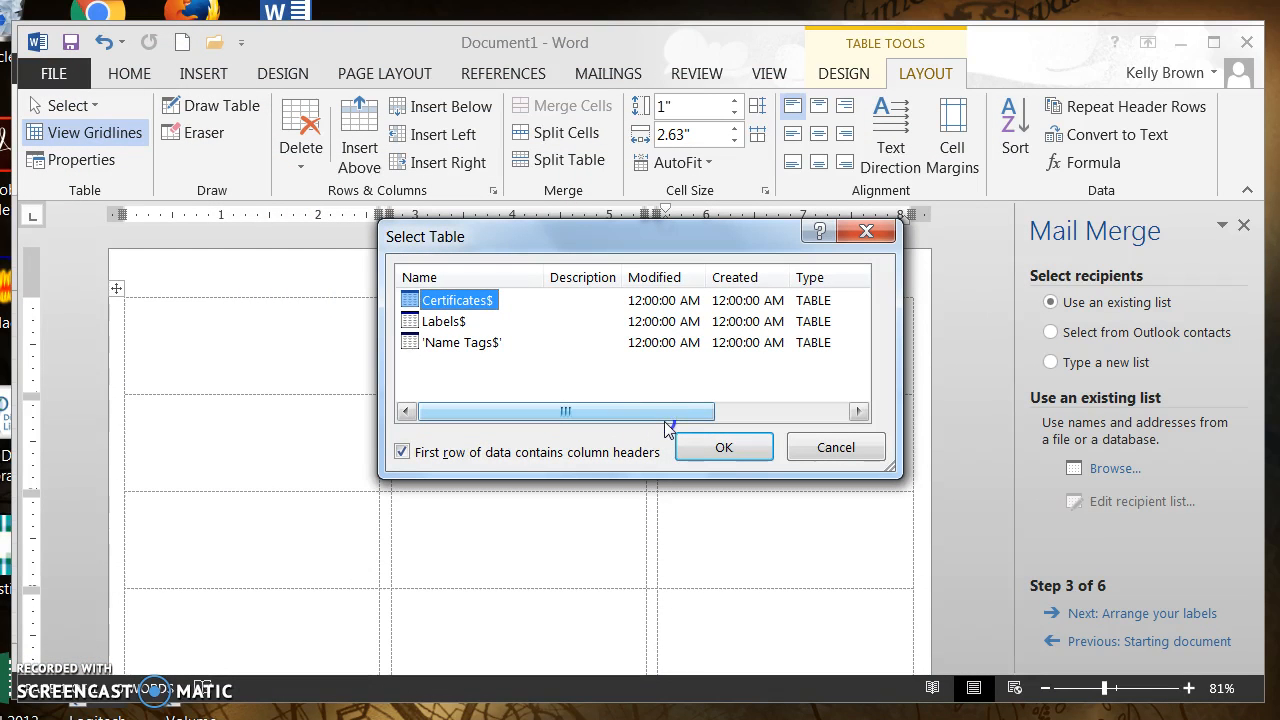
Select the Labels$ sheet as the data source table and accept its full recipient list for the merge.
click(457, 325)
click(466, 326)
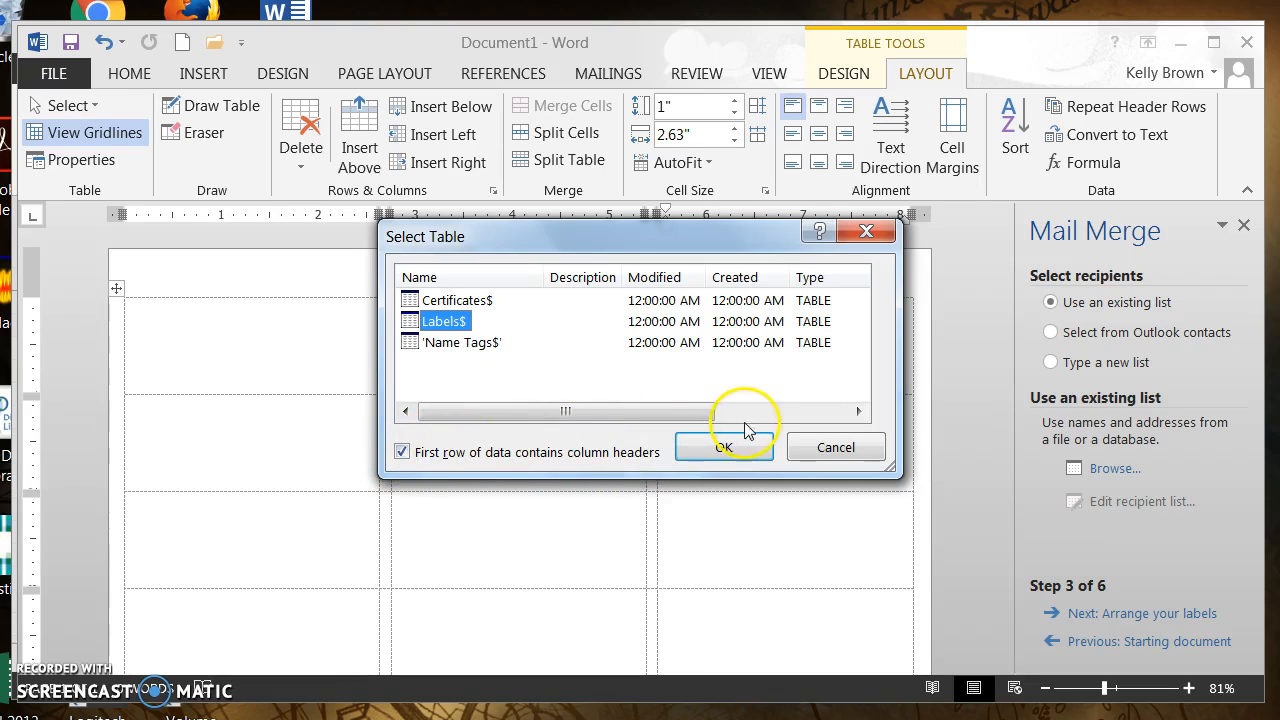
click(722, 448)
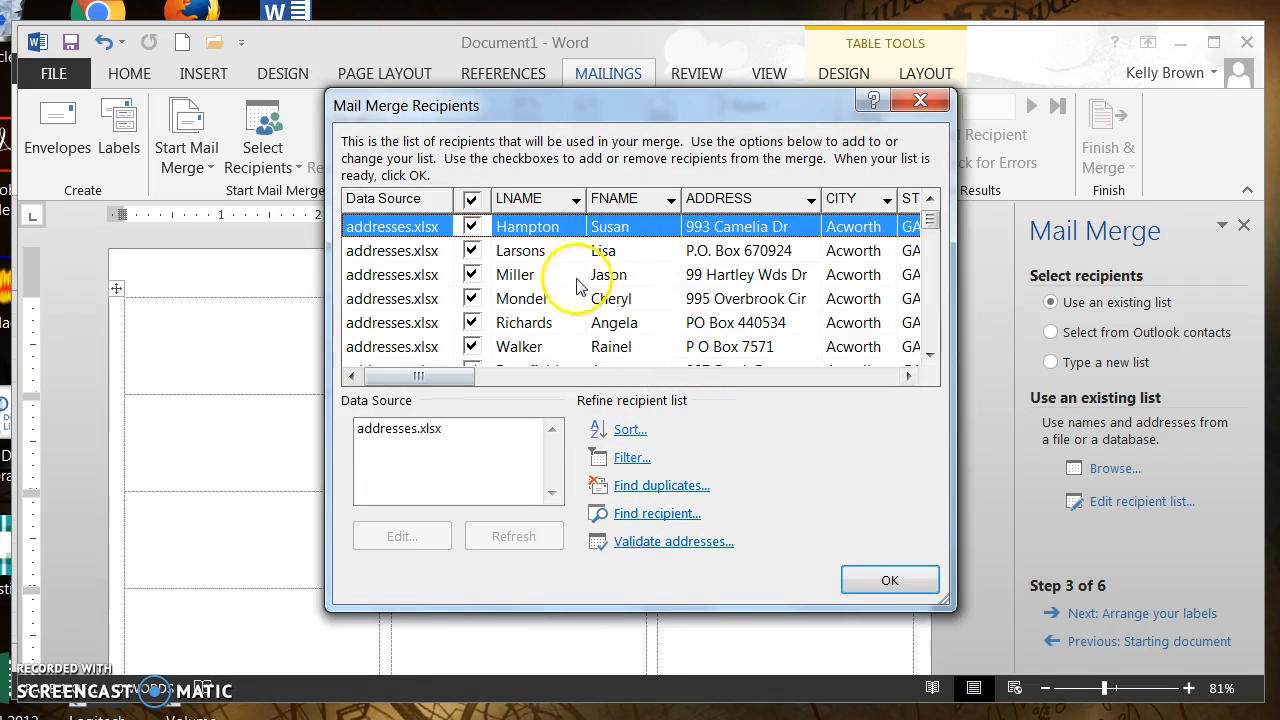
drag(430, 376, 397, 378)
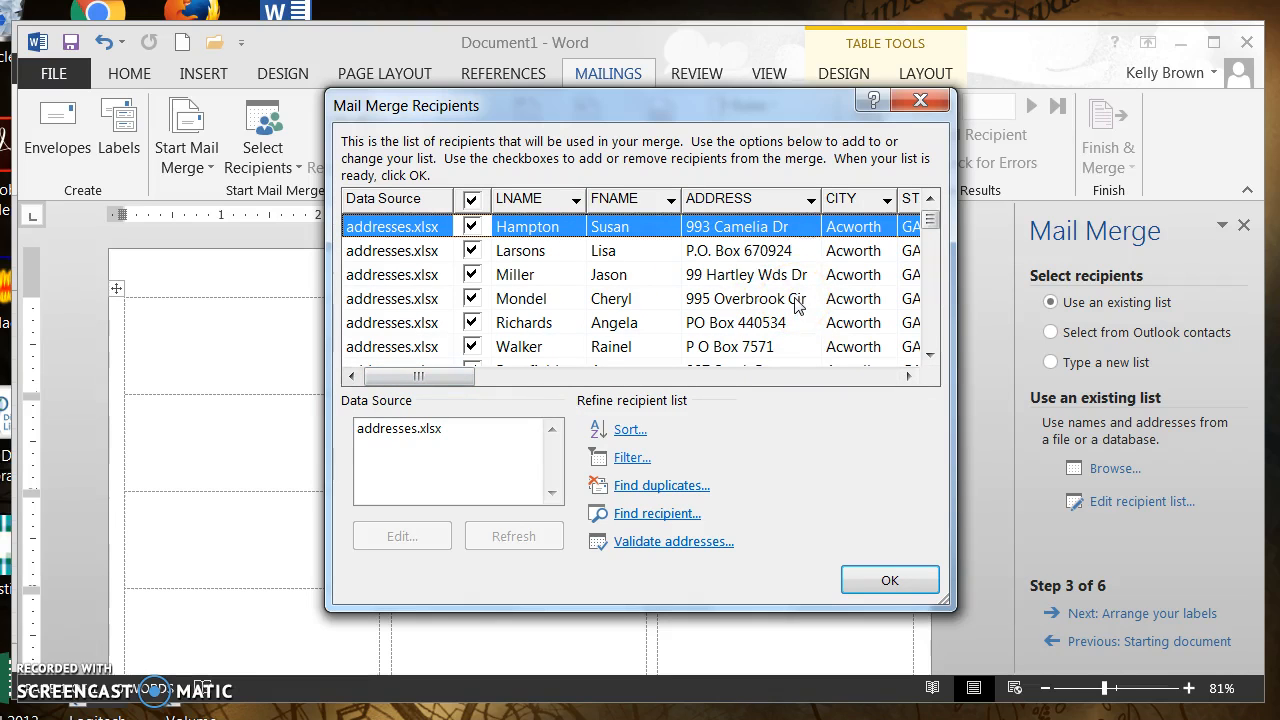
click(892, 584)
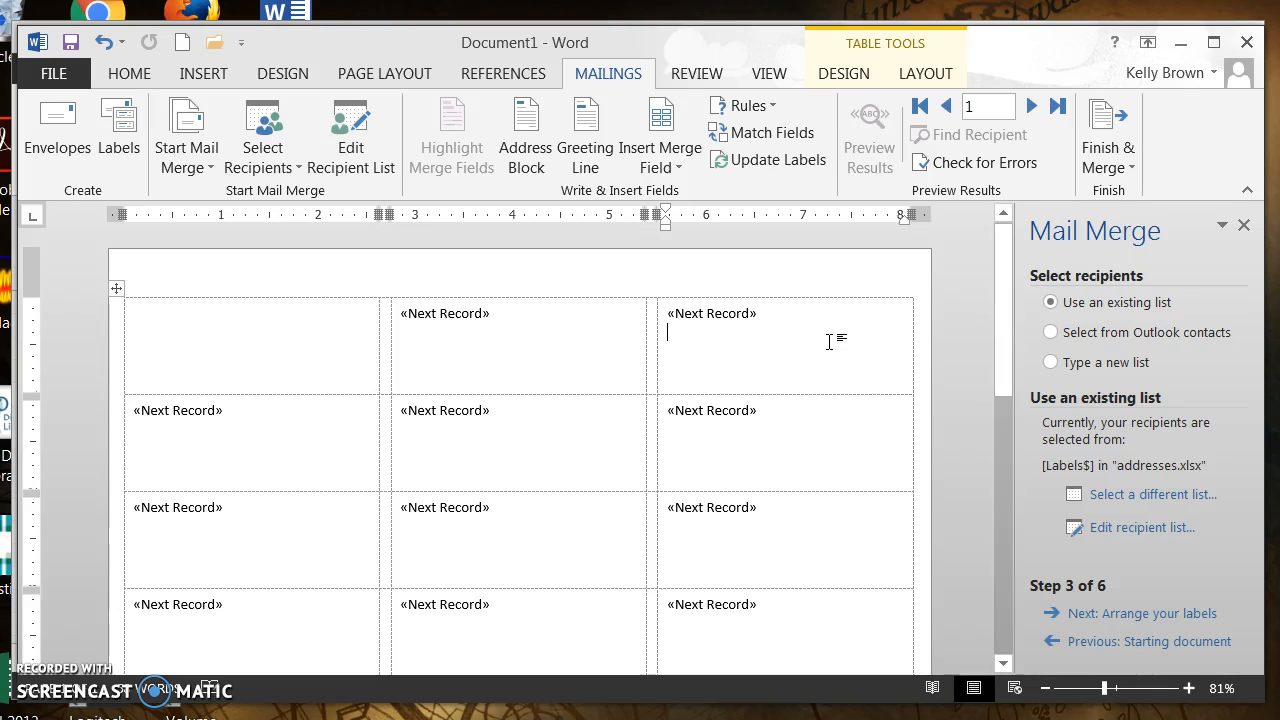
Advance to arranging the labels, start an address block in the first label, and preview it for the first five recipients.
click(155, 306)
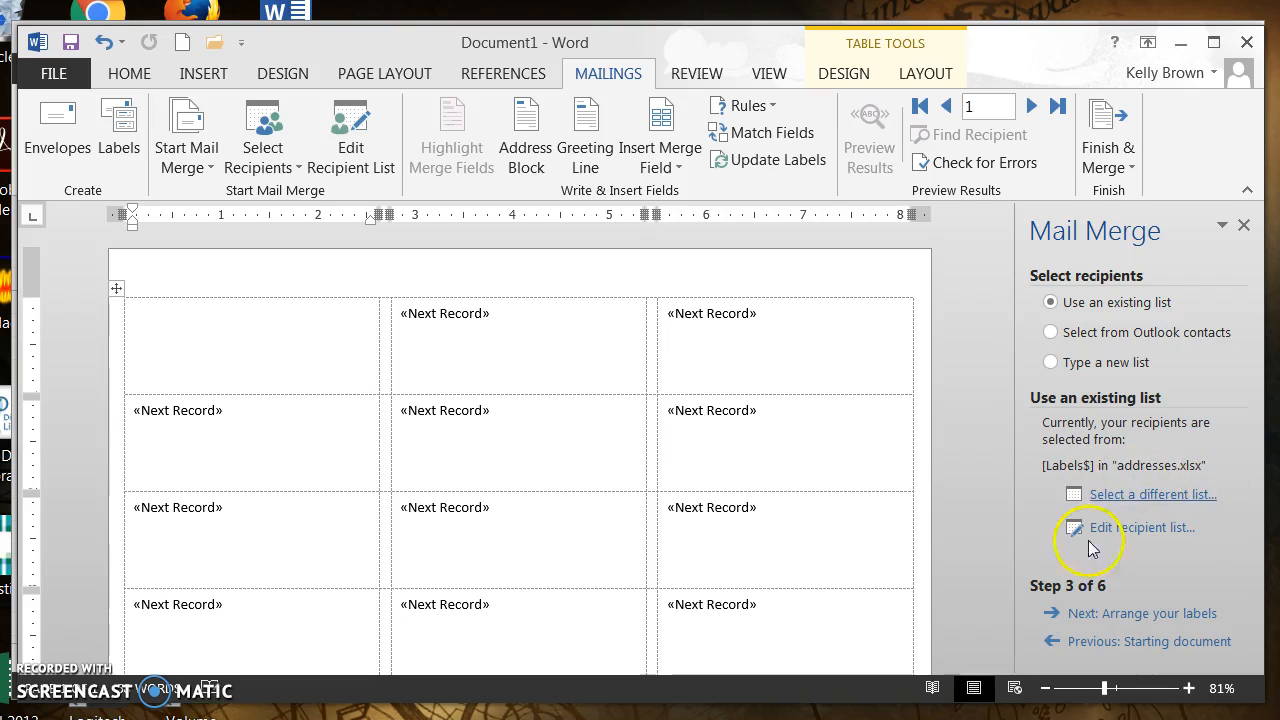
click(1141, 615)
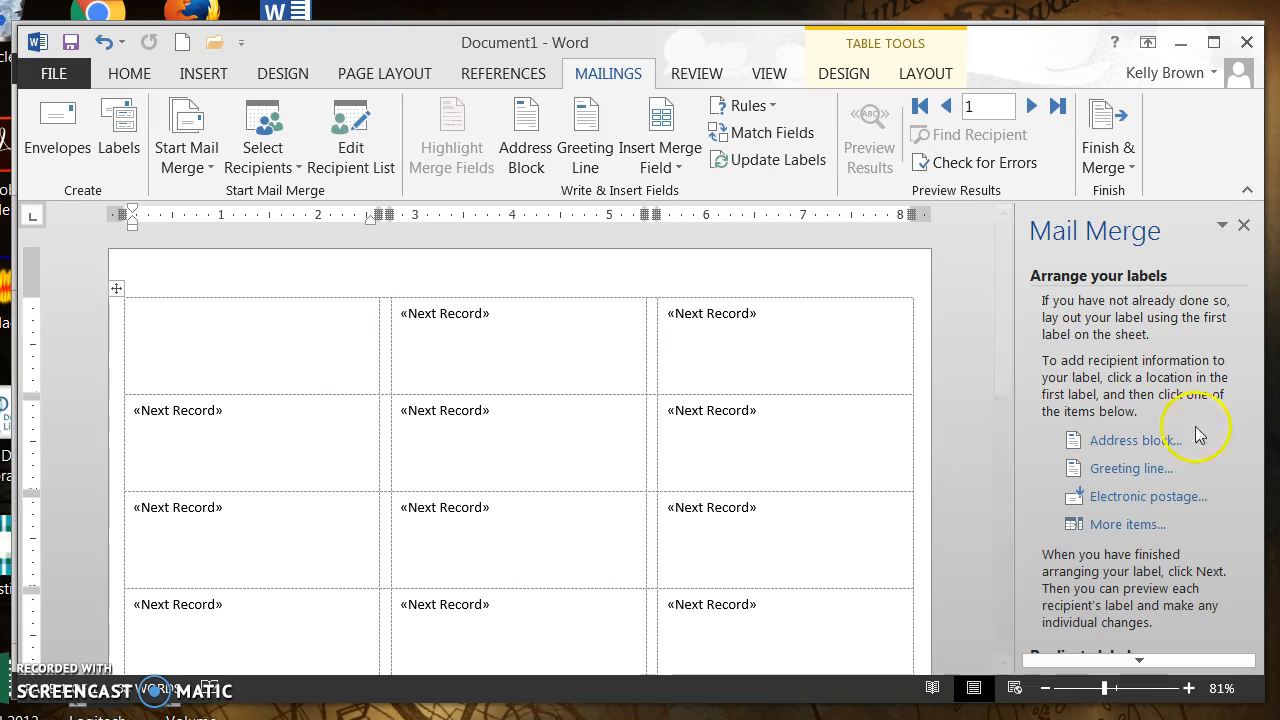
click(1144, 442)
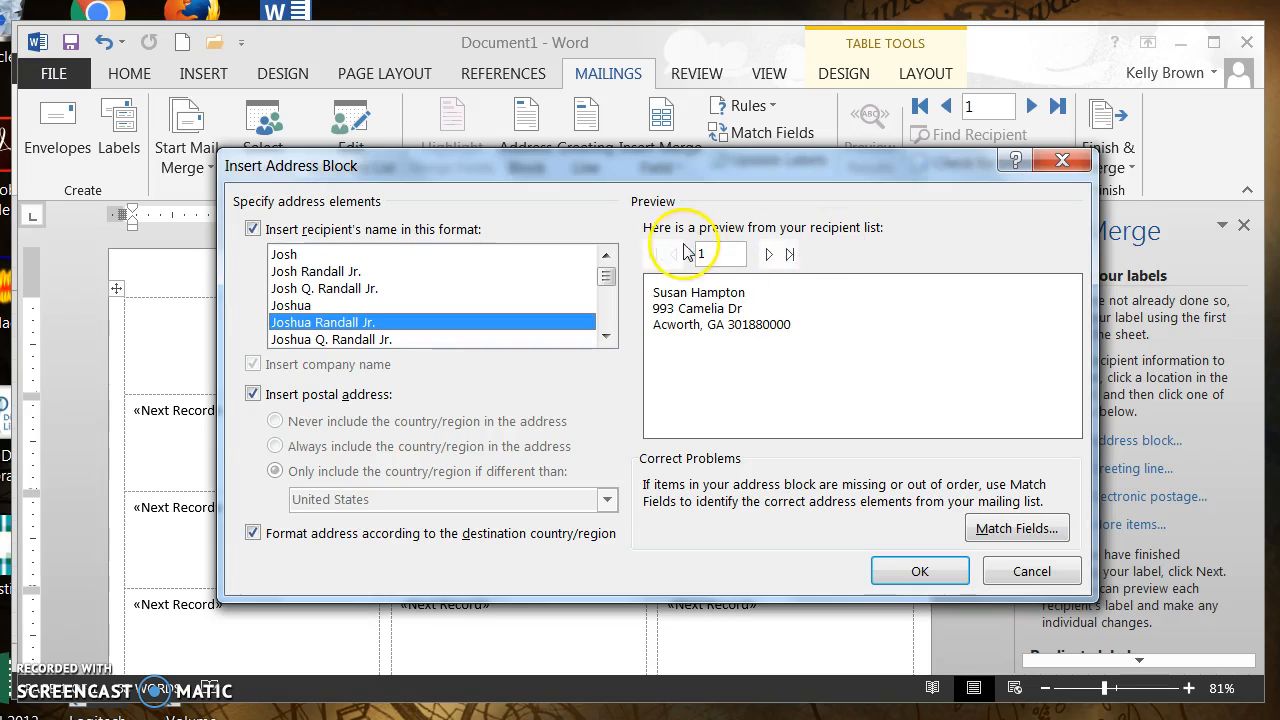
click(771, 256)
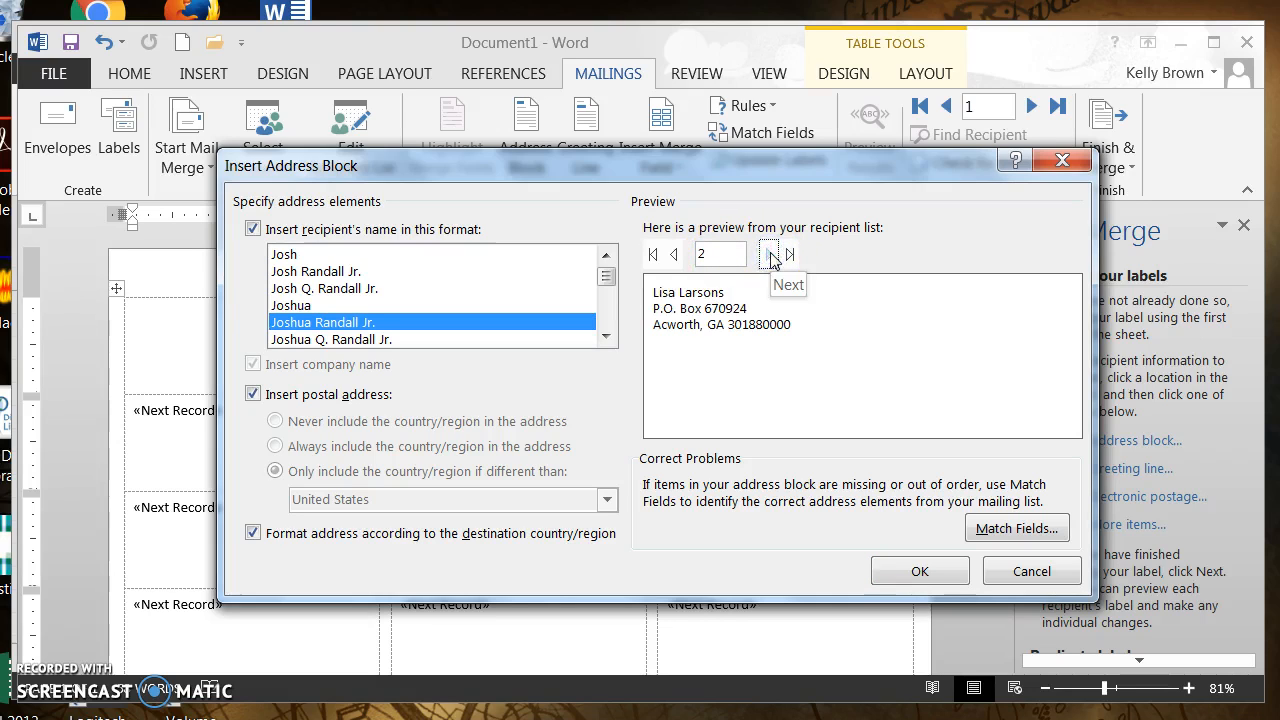
click(771, 256)
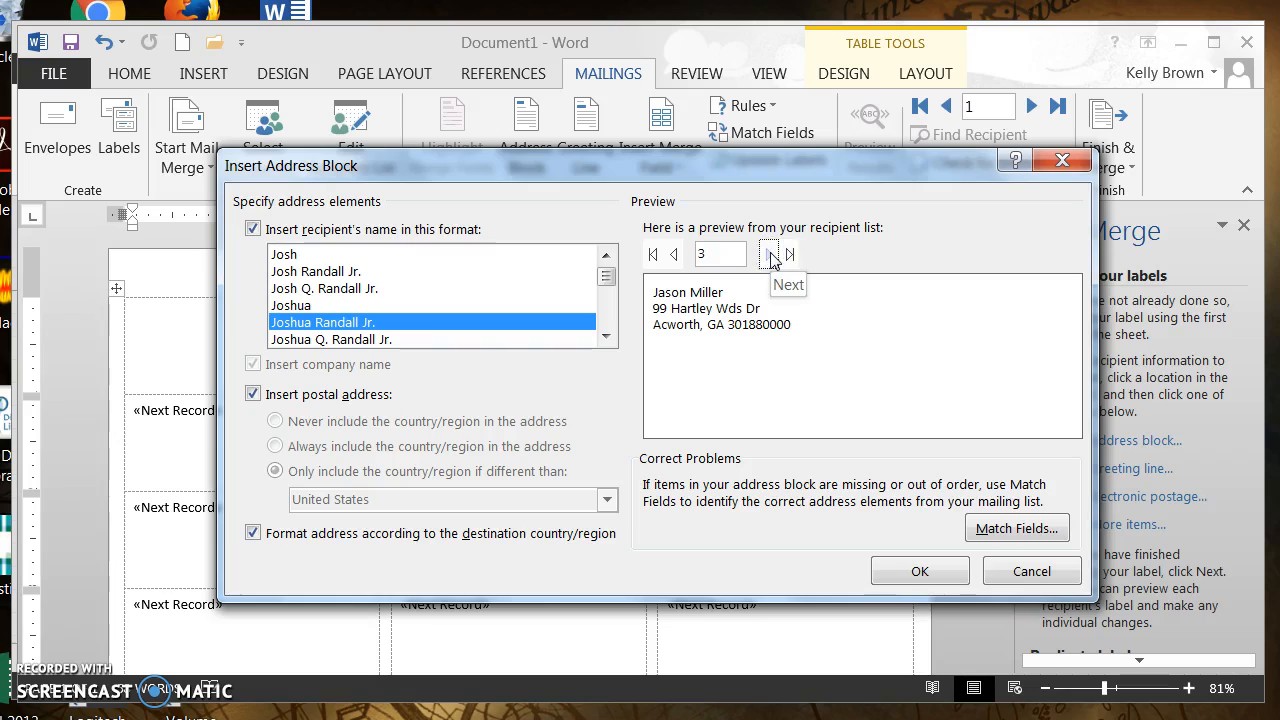
click(769, 255)
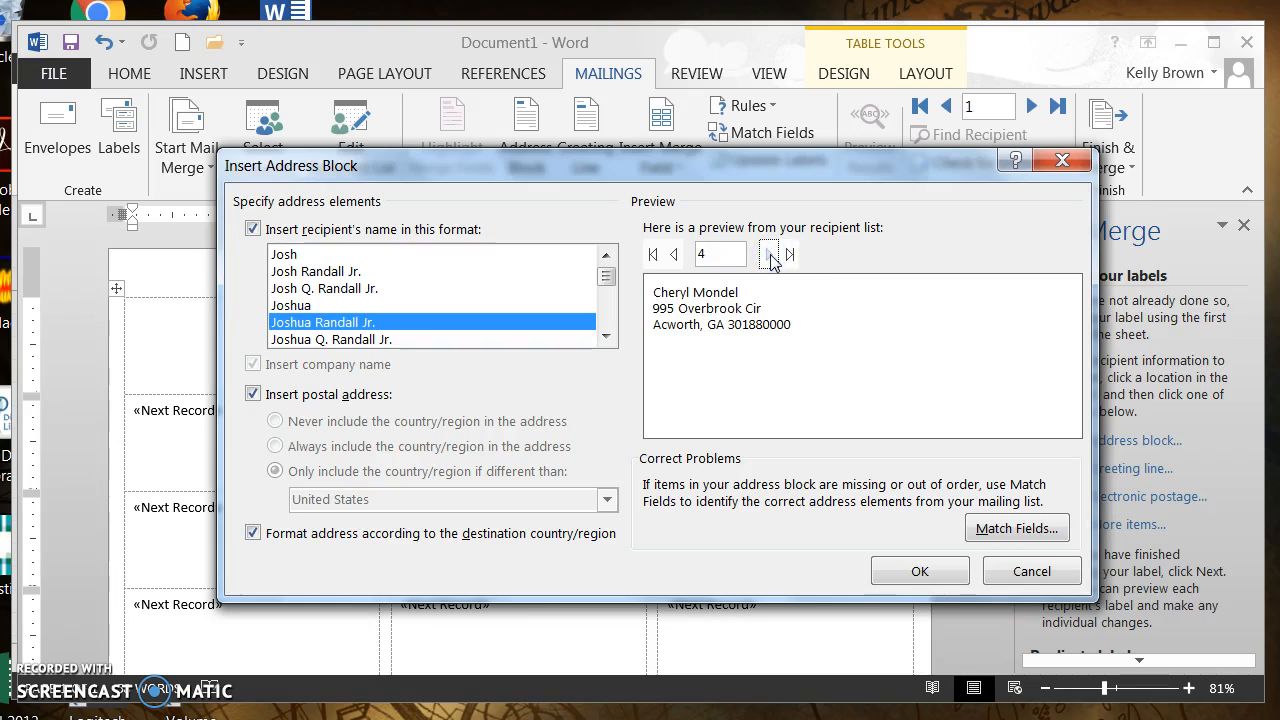
click(770, 256)
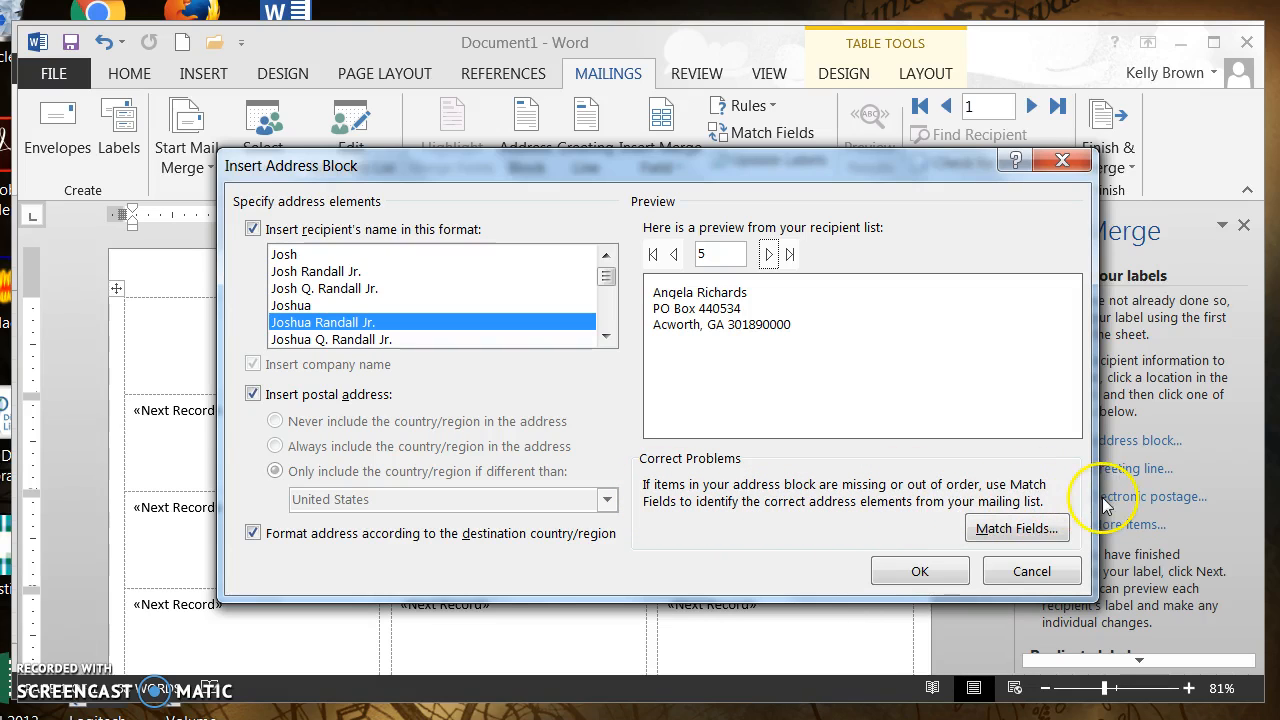
Review the address block's field matching without changing it, and insert the address block into the first label.
click(1027, 532)
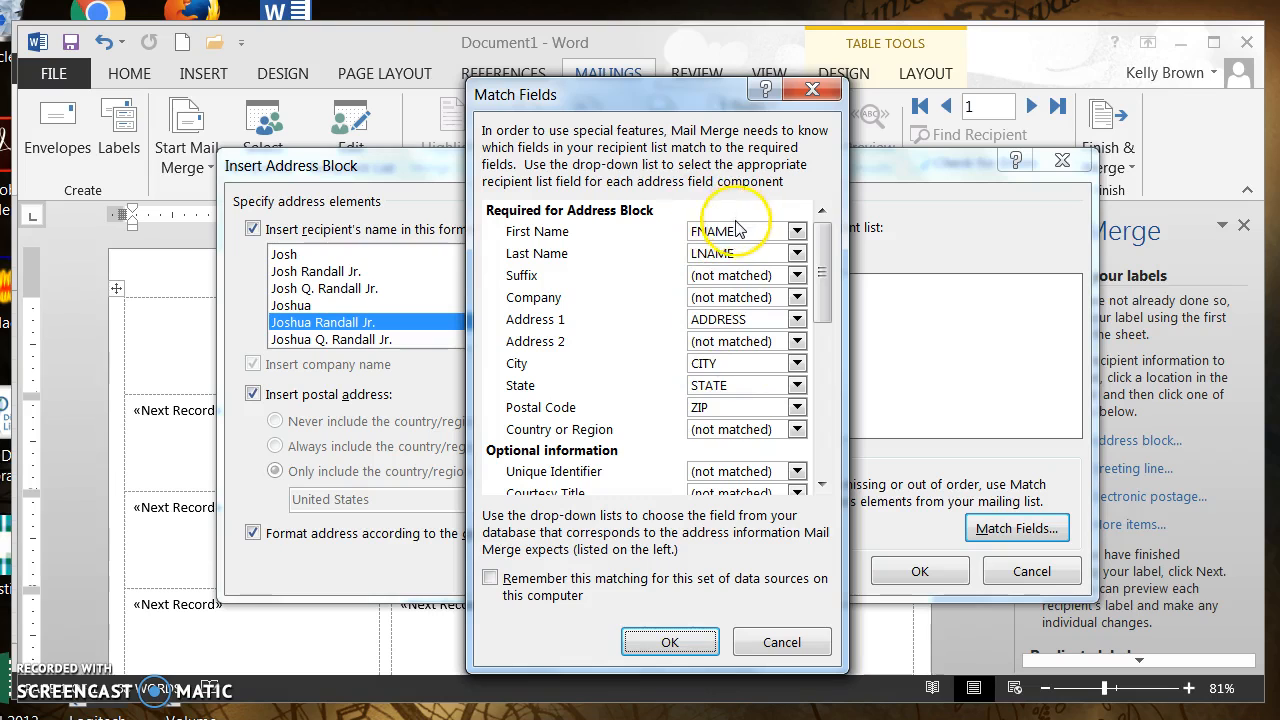
click(797, 231)
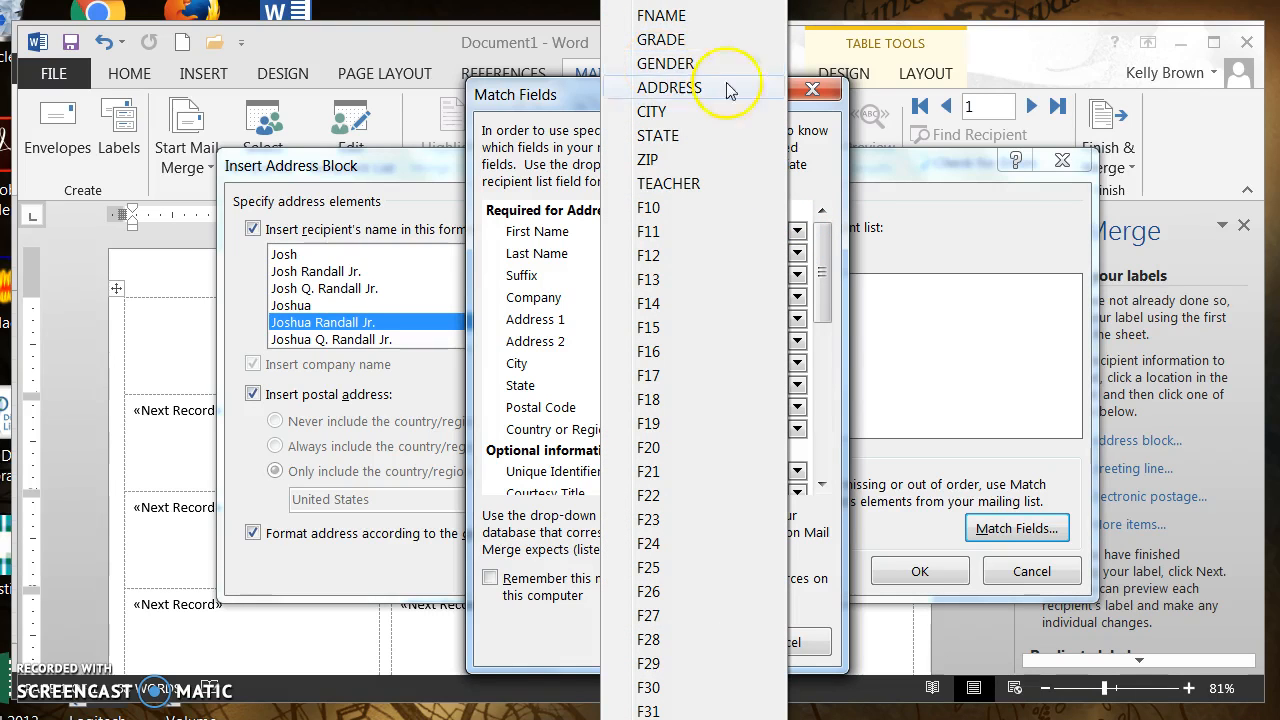
click(826, 192)
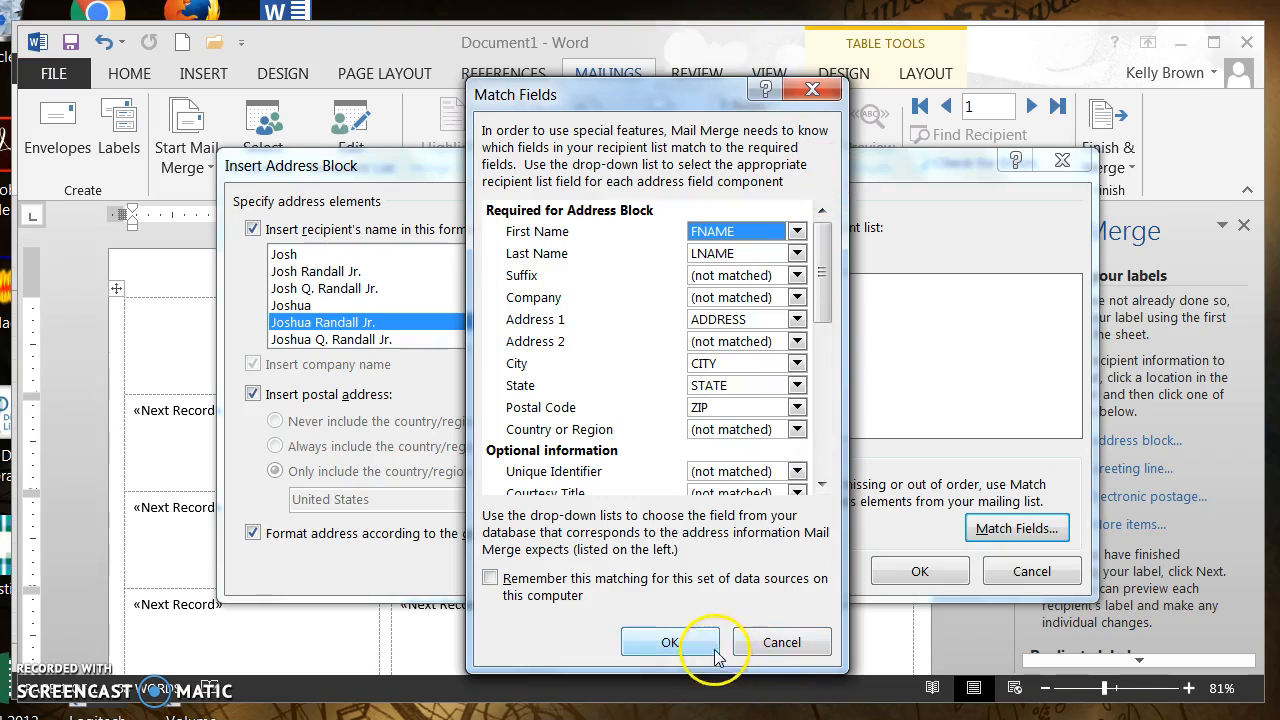
click(780, 645)
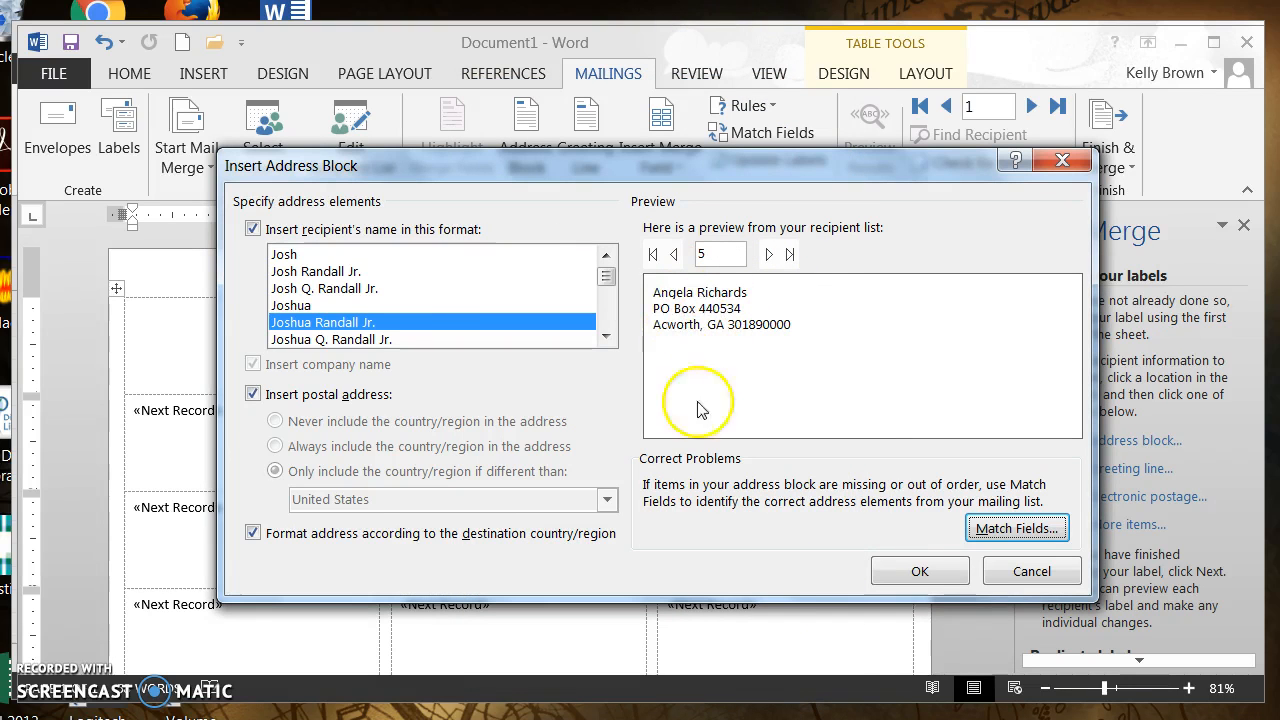
click(920, 572)
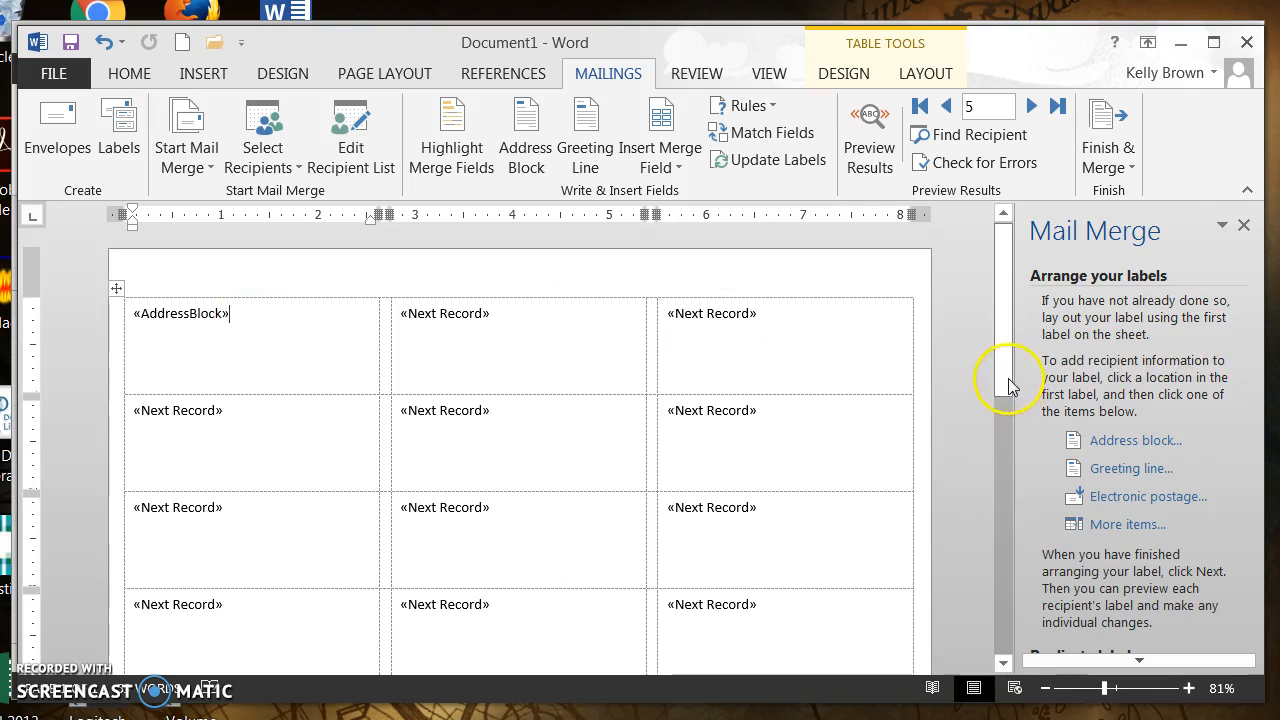
Replicate the first label's address block layout to all labels and check the updated page.
drag(1006, 380, 1013, 428)
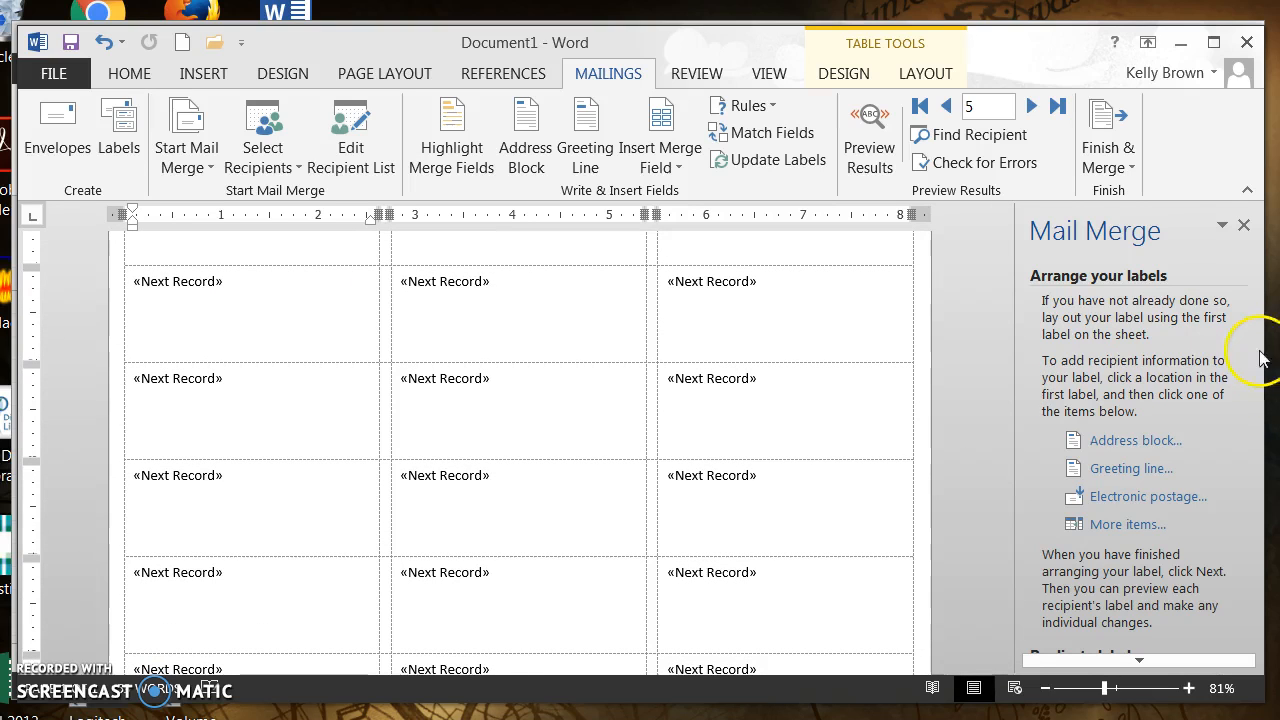
click(1150, 664)
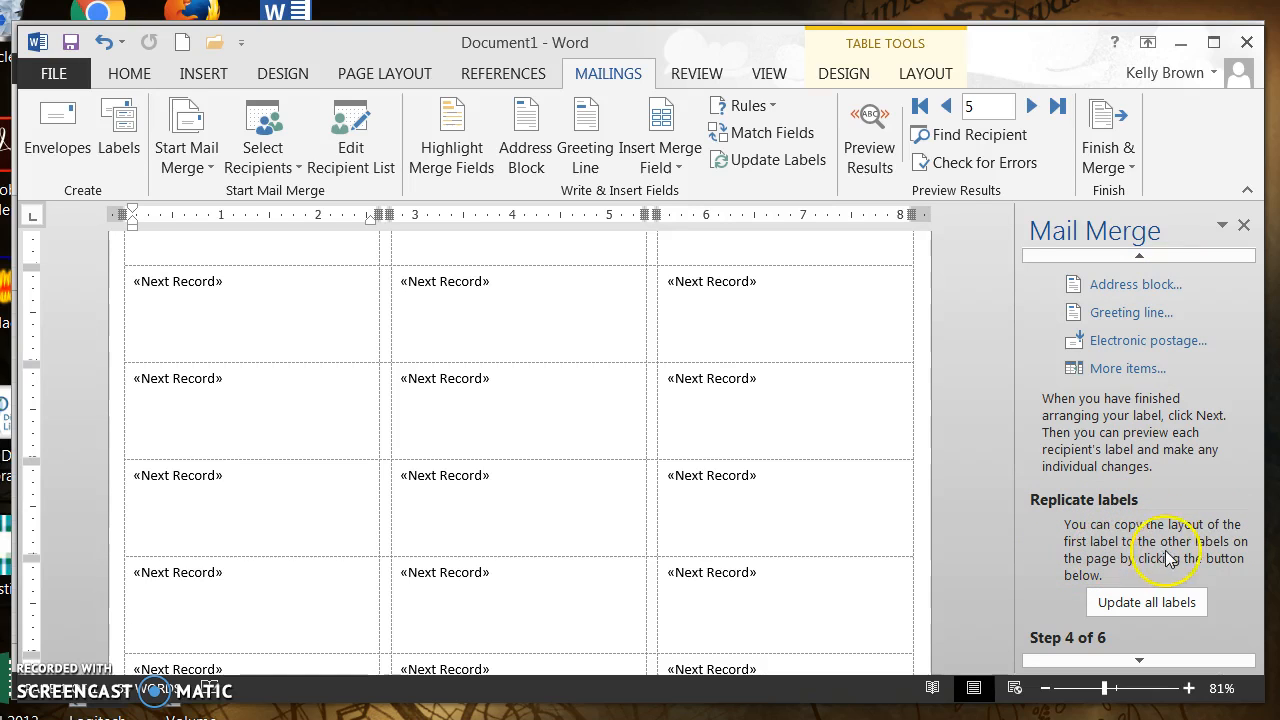
click(1152, 603)
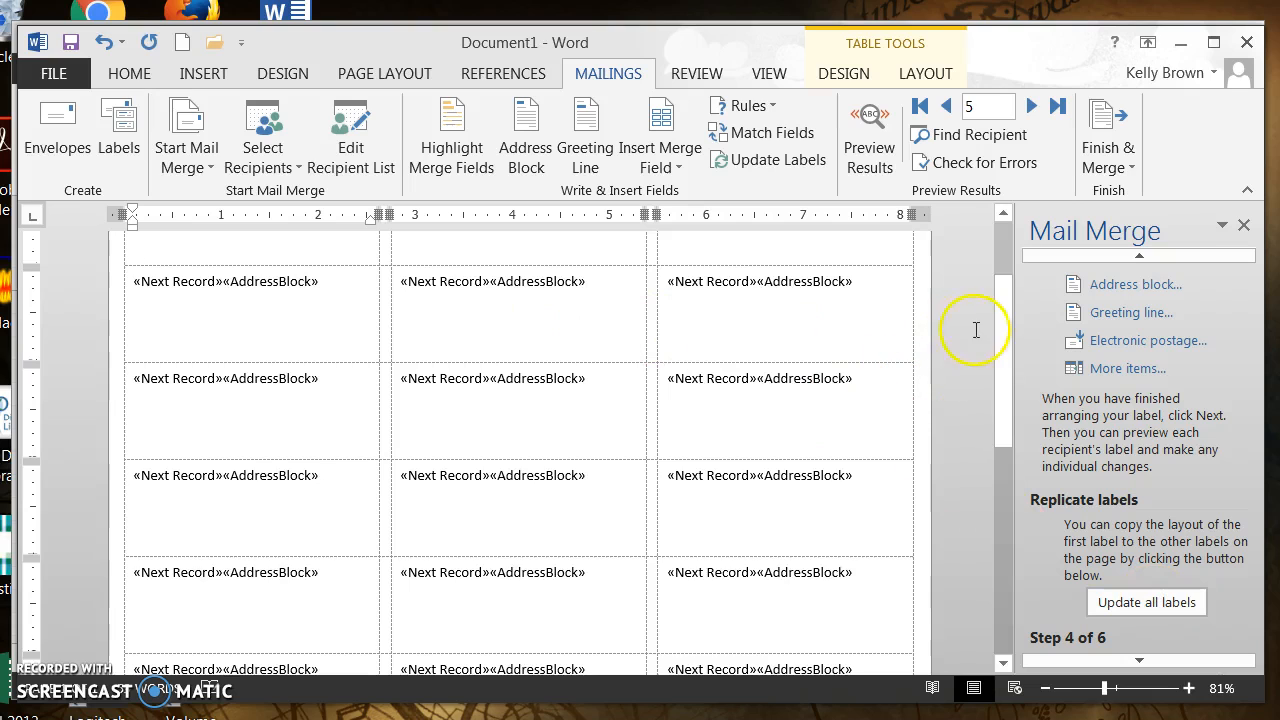
drag(994, 337, 1011, 251)
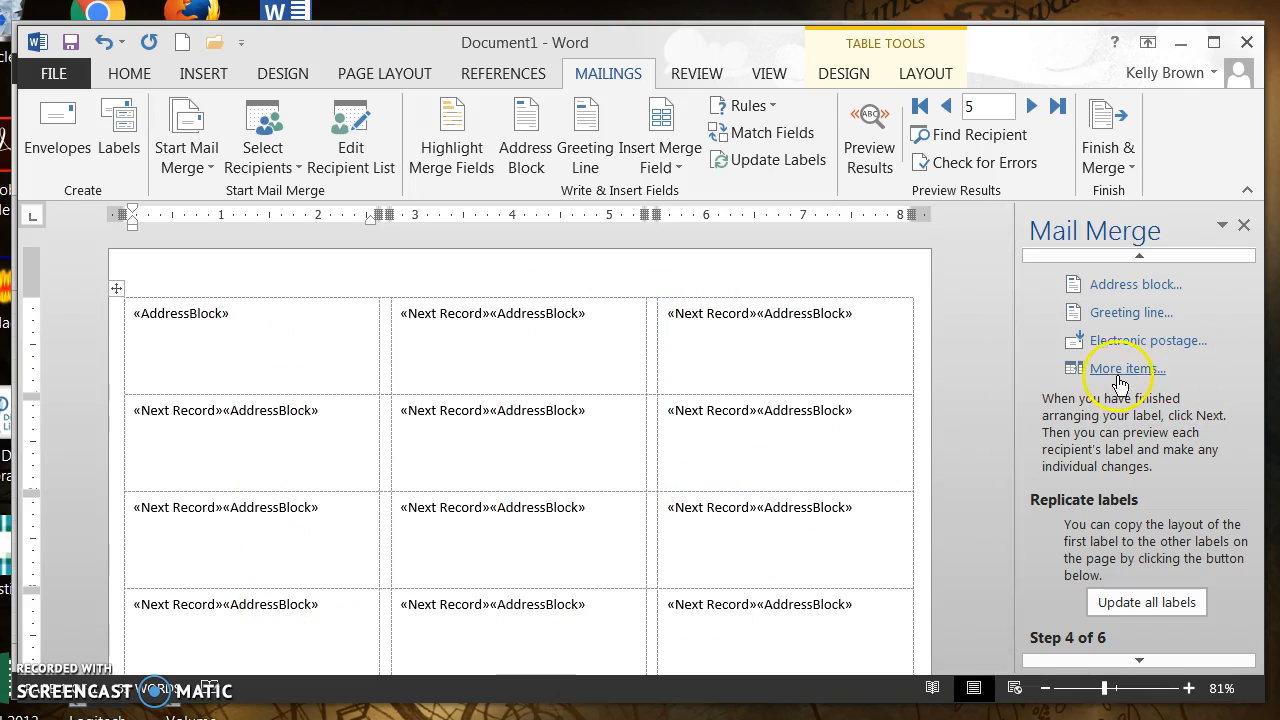
Advance to previewing the labels, step back to the first recipient and forward to the fourth, and inspect the rest of the page.
click(1135, 662)
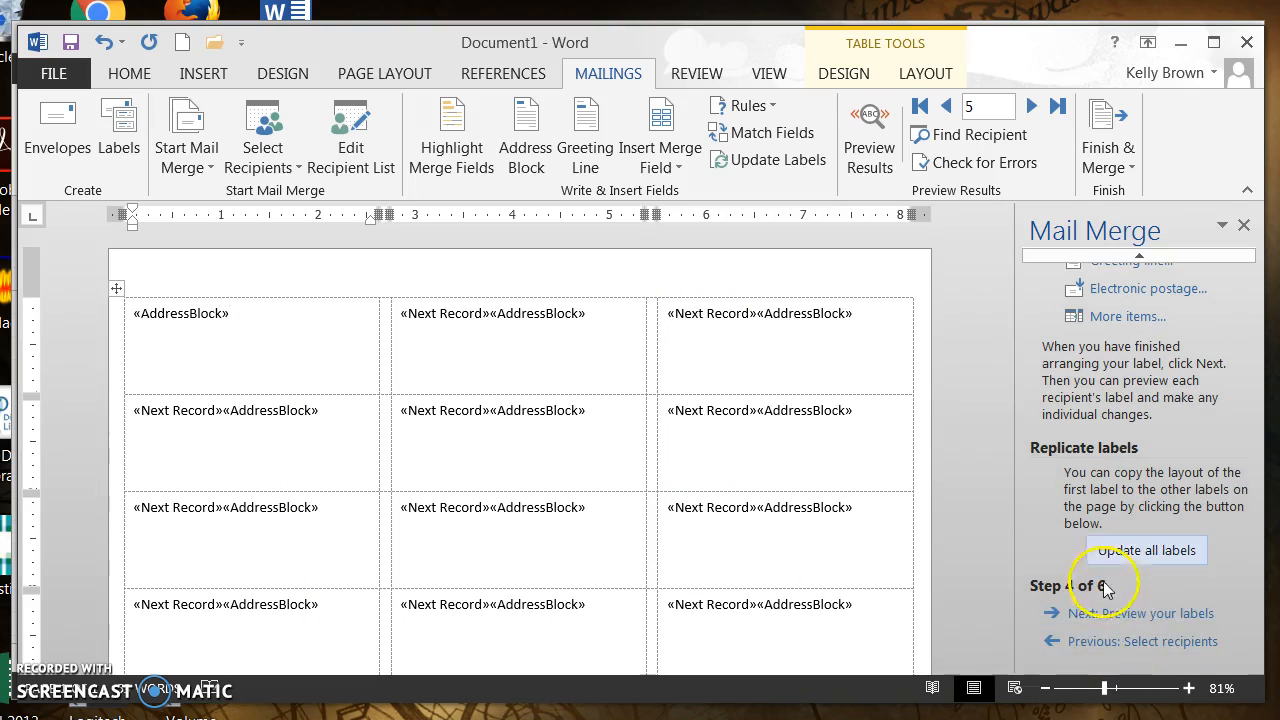
click(1153, 615)
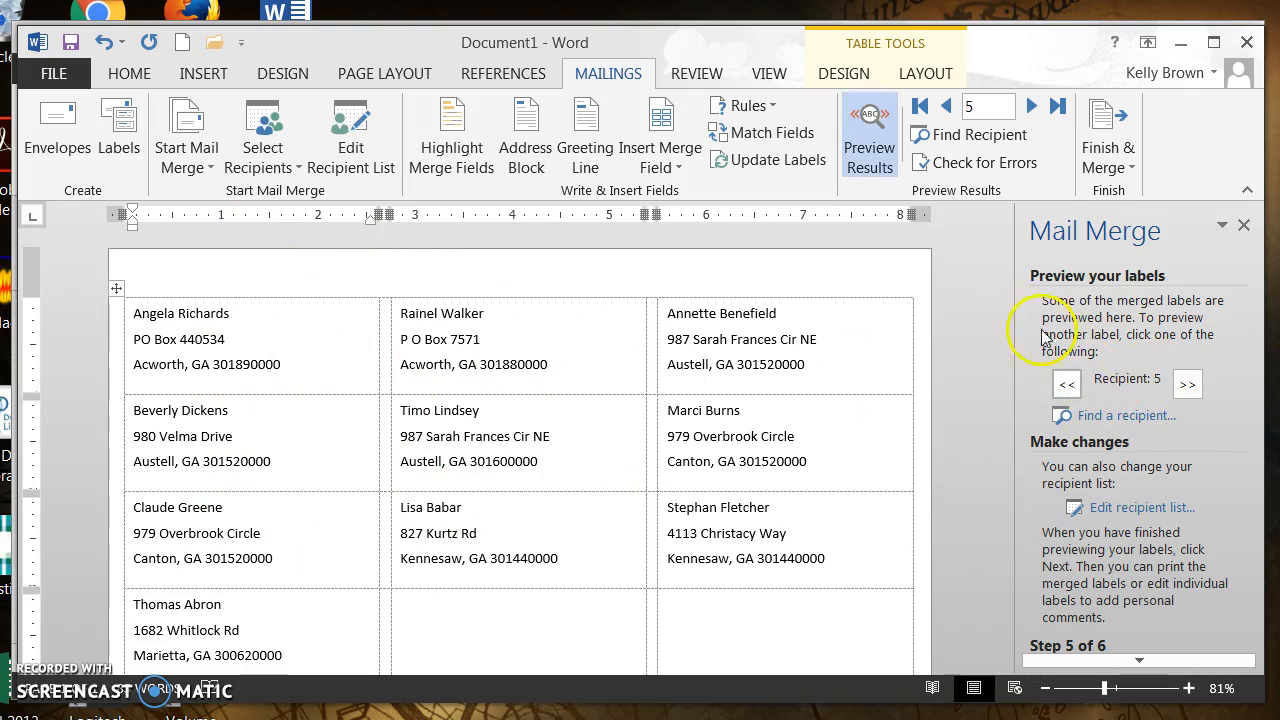
click(1066, 386)
click(1066, 386)
click(1066, 386)
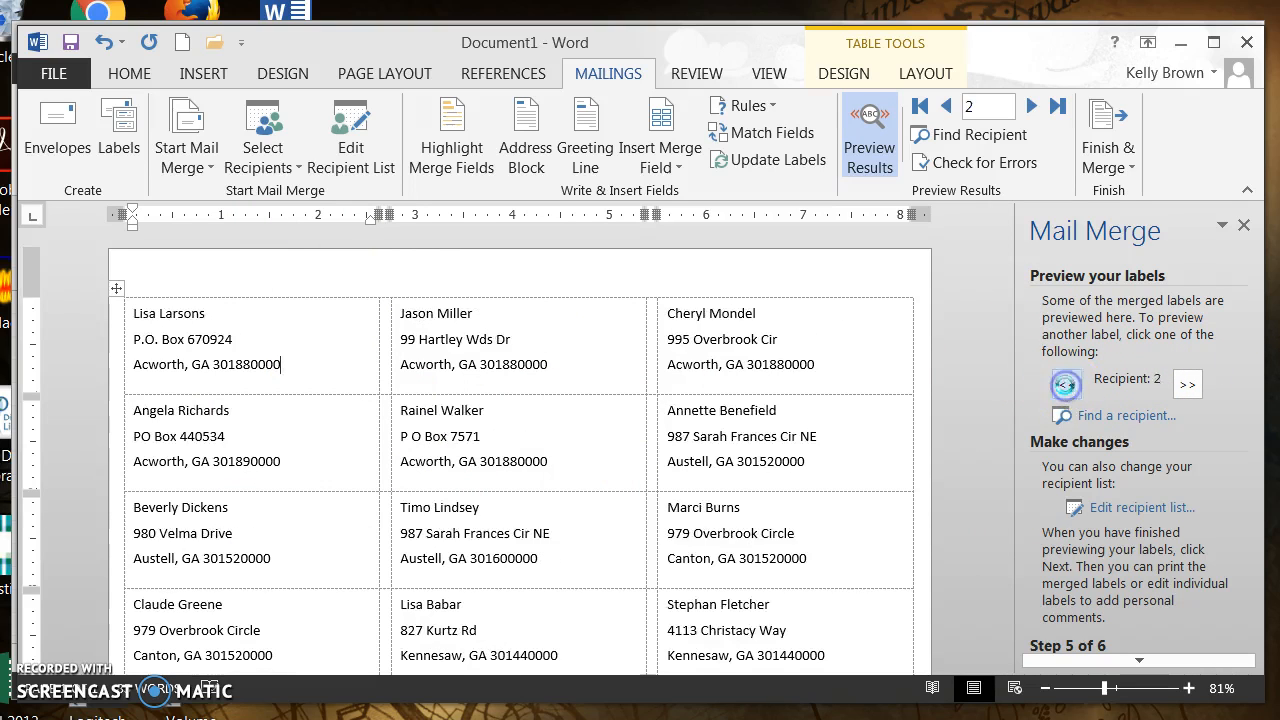
click(1066, 386)
click(1186, 384)
click(1186, 384)
click(1186, 384)
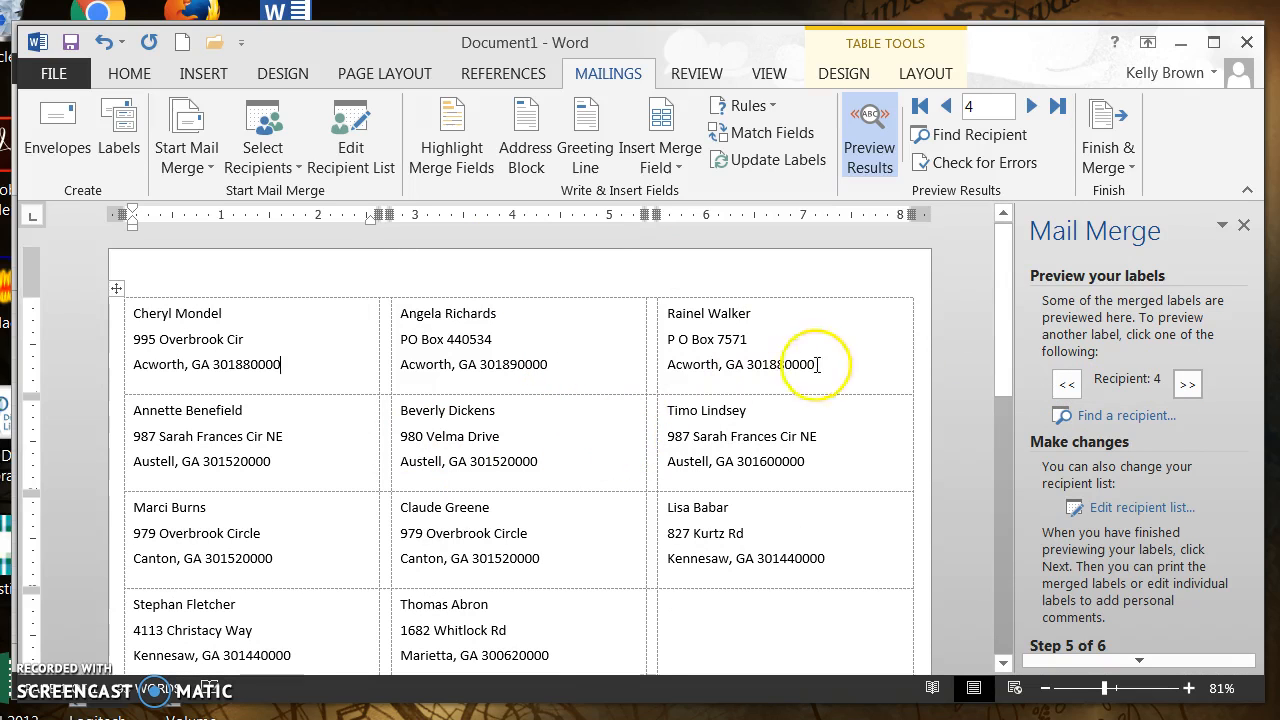
drag(1003, 345, 1010, 530)
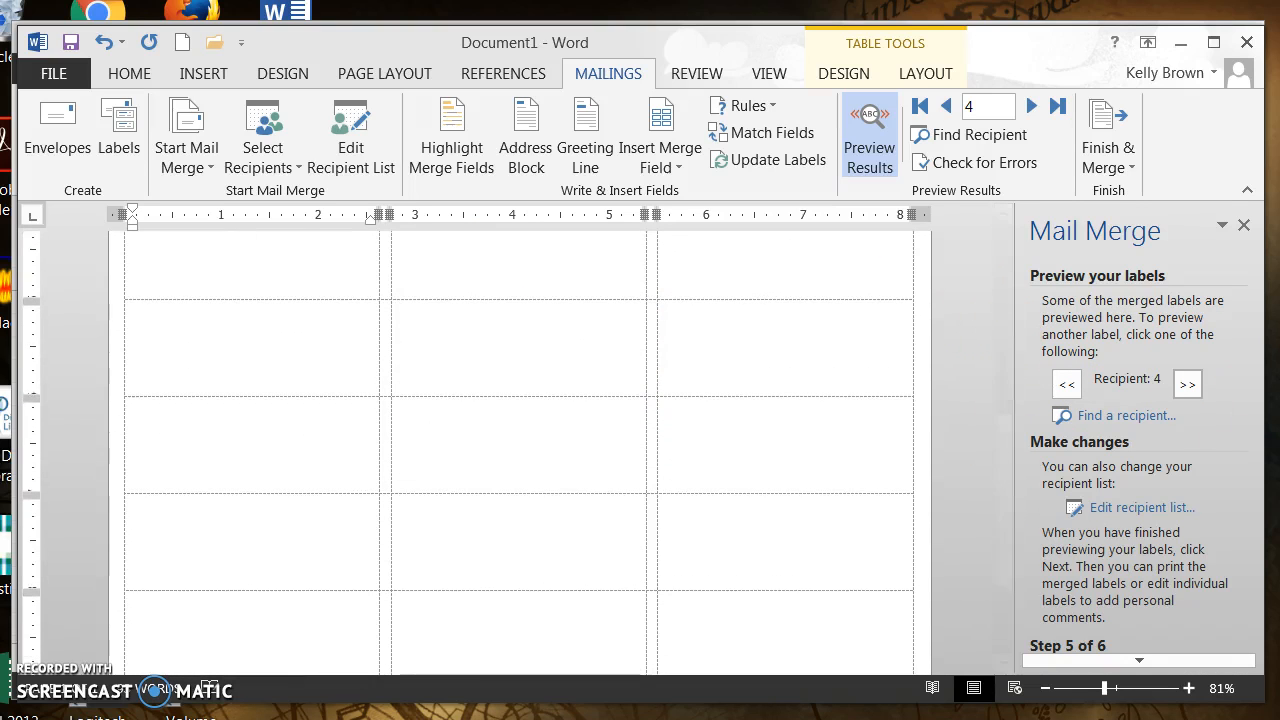
Advance the wizard to completing the merge and return to the filled labels at the start of the page.
click(1138, 660)
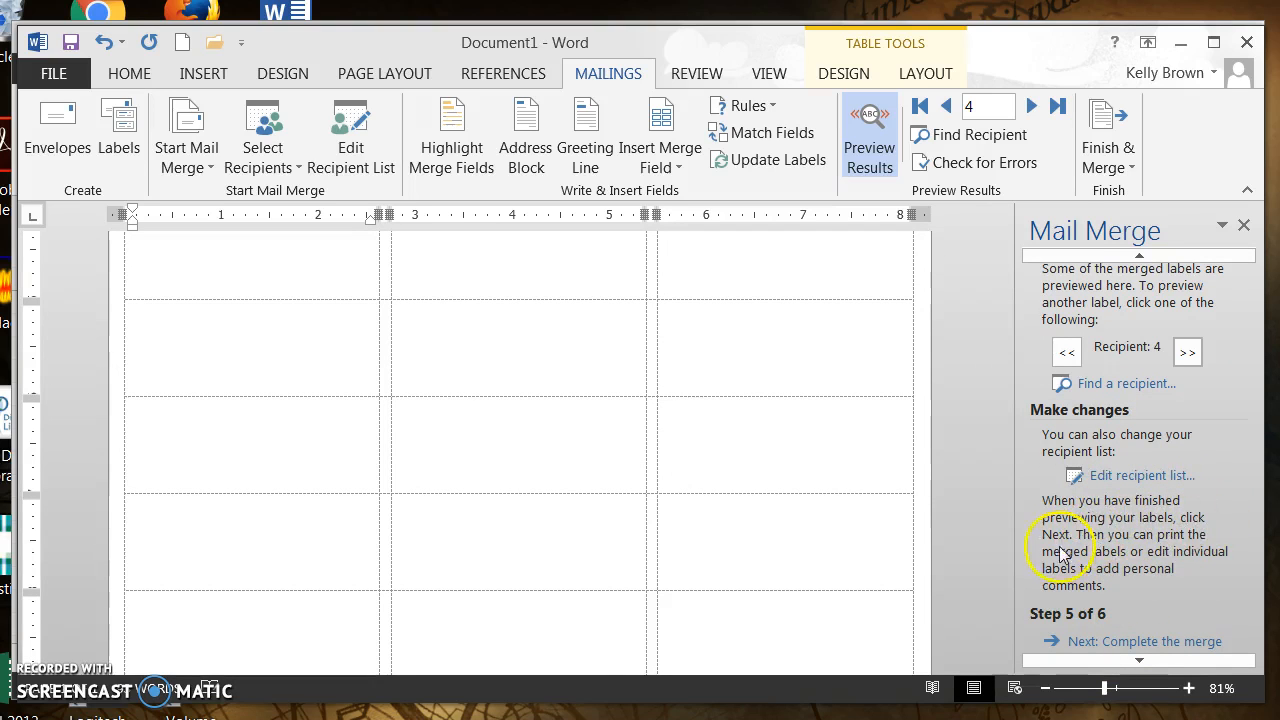
click(1170, 645)
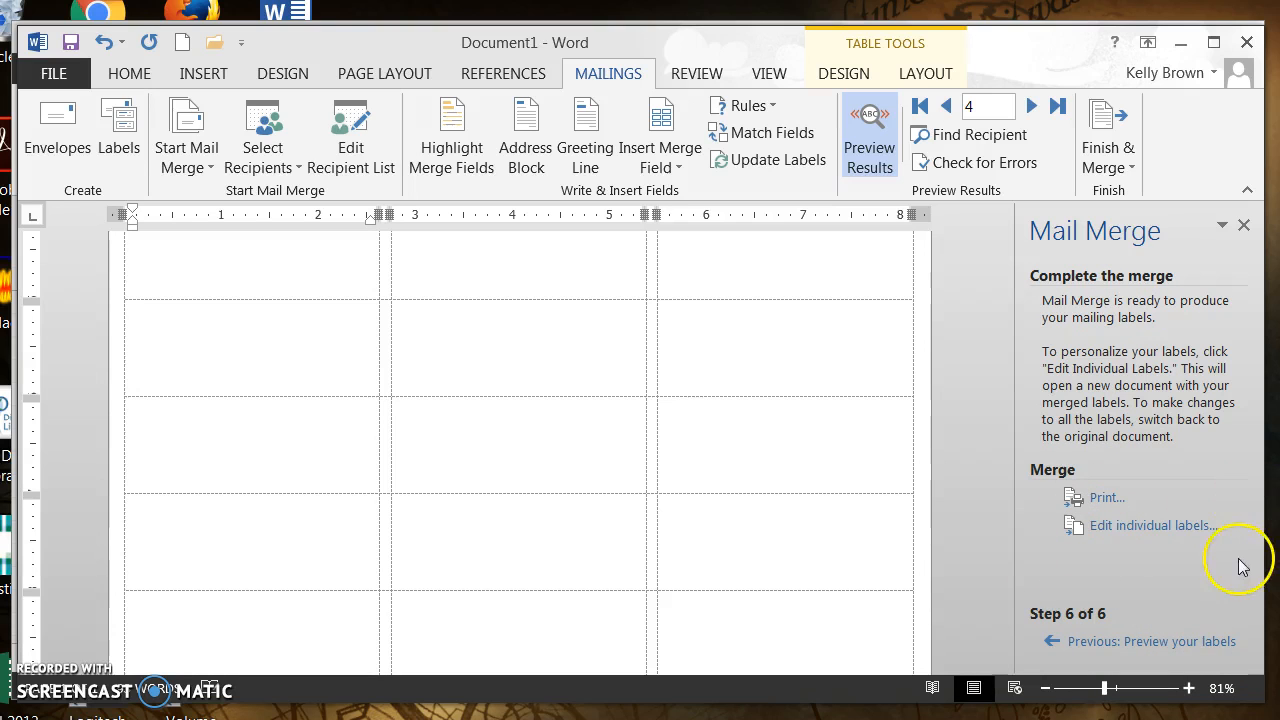
drag(1016, 498, 1004, 449)
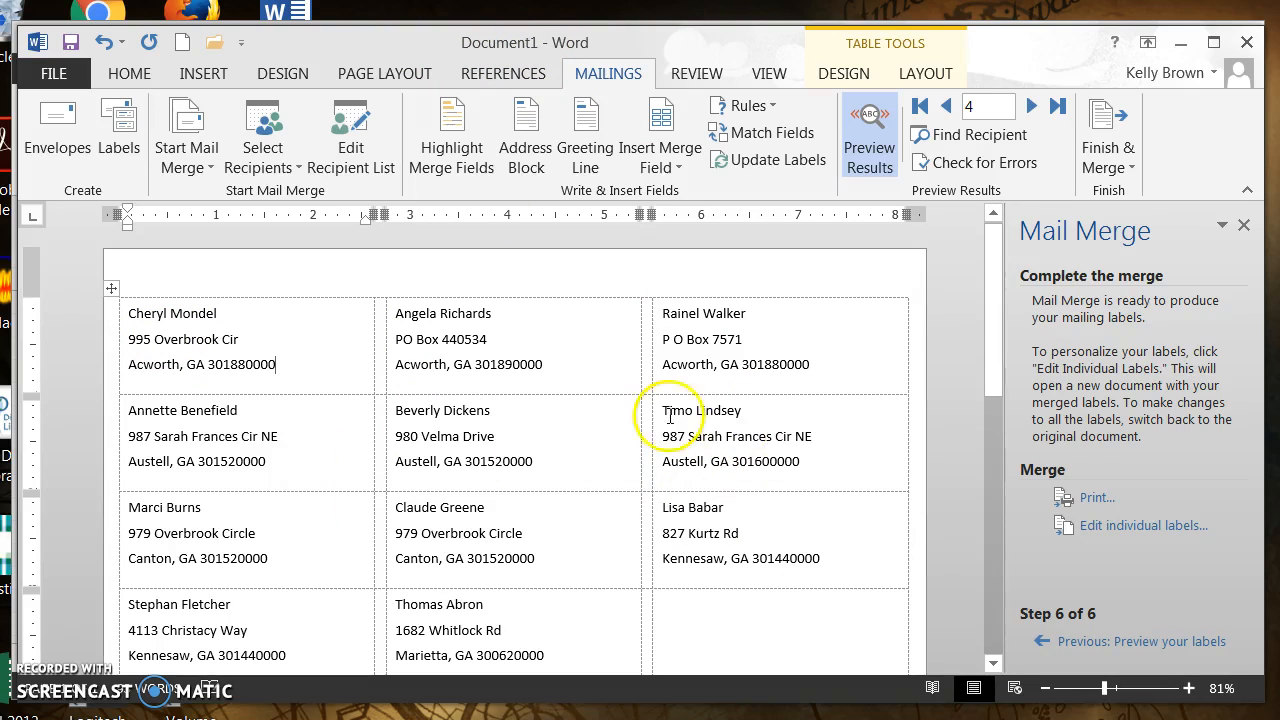
Merge all records into a new document of individually editable labels.
click(1100, 500)
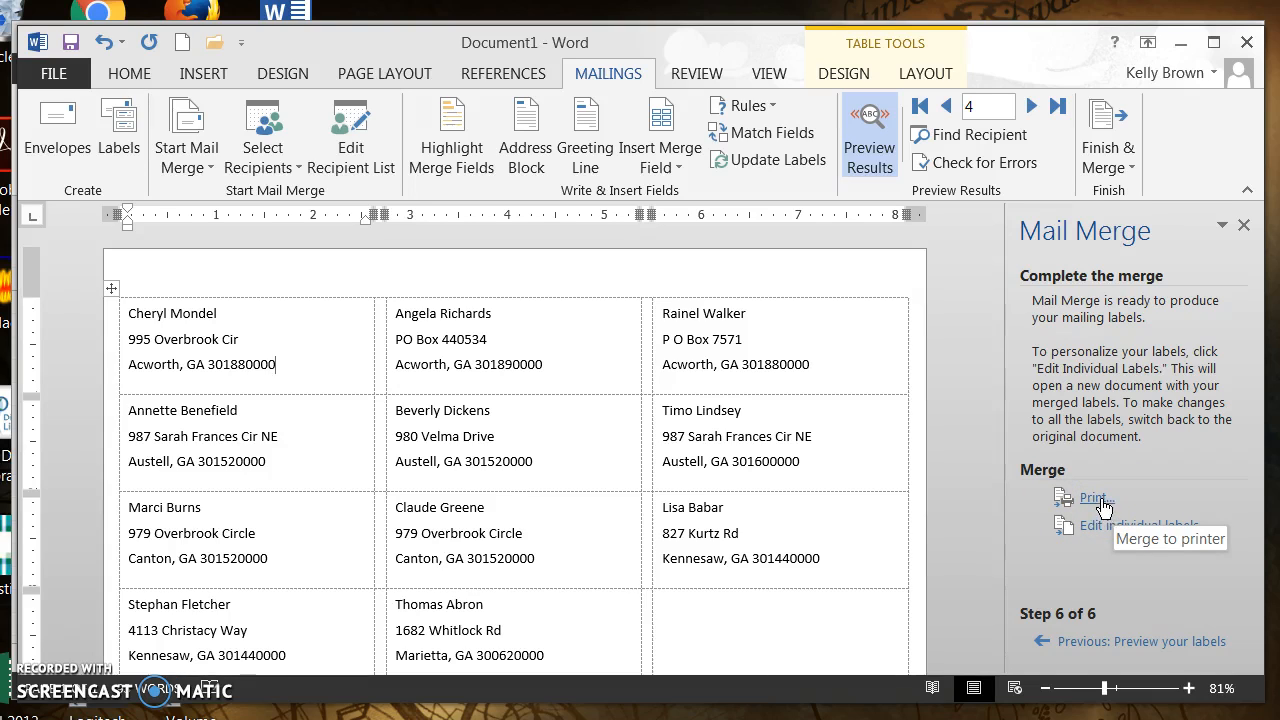
click(1104, 499)
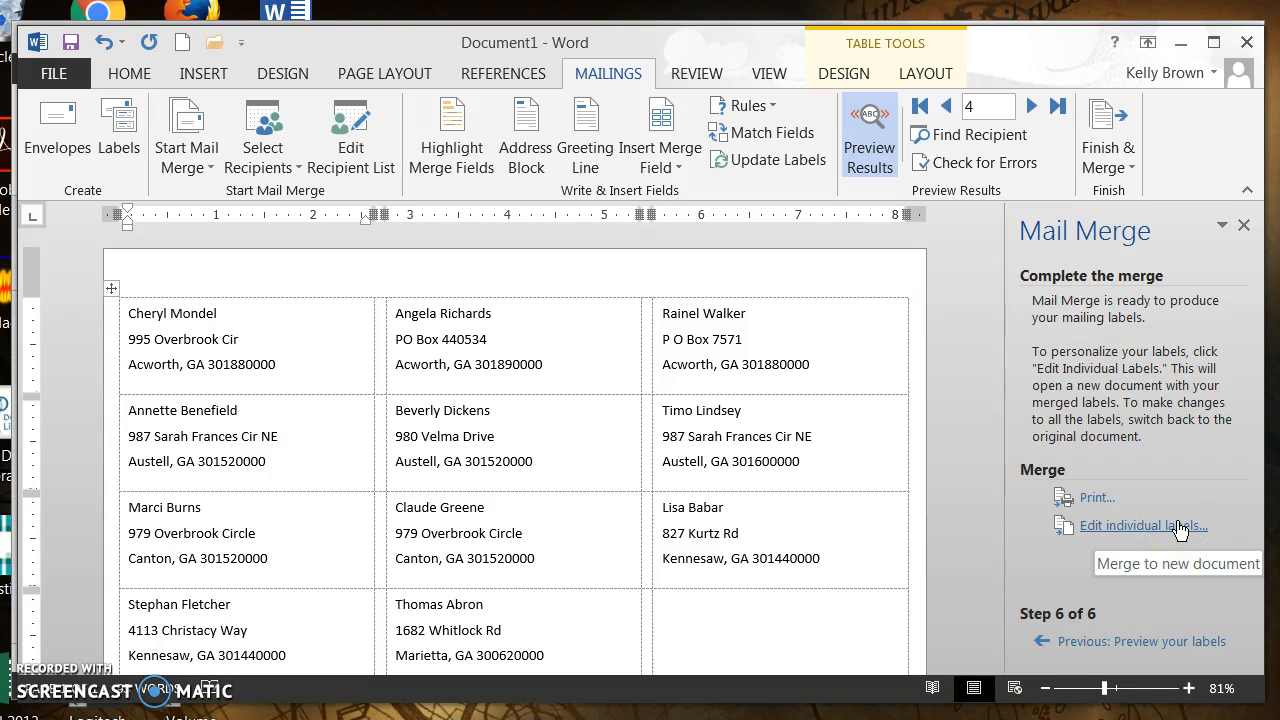
click(1180, 528)
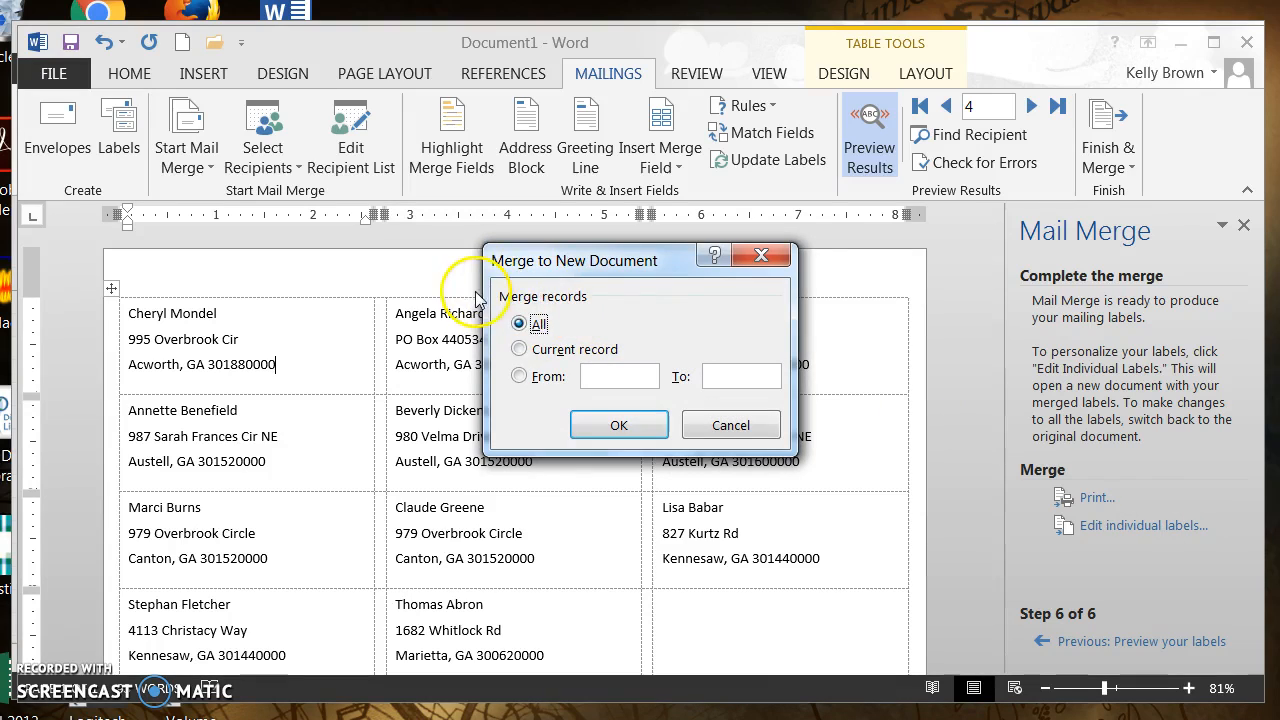
click(601, 422)
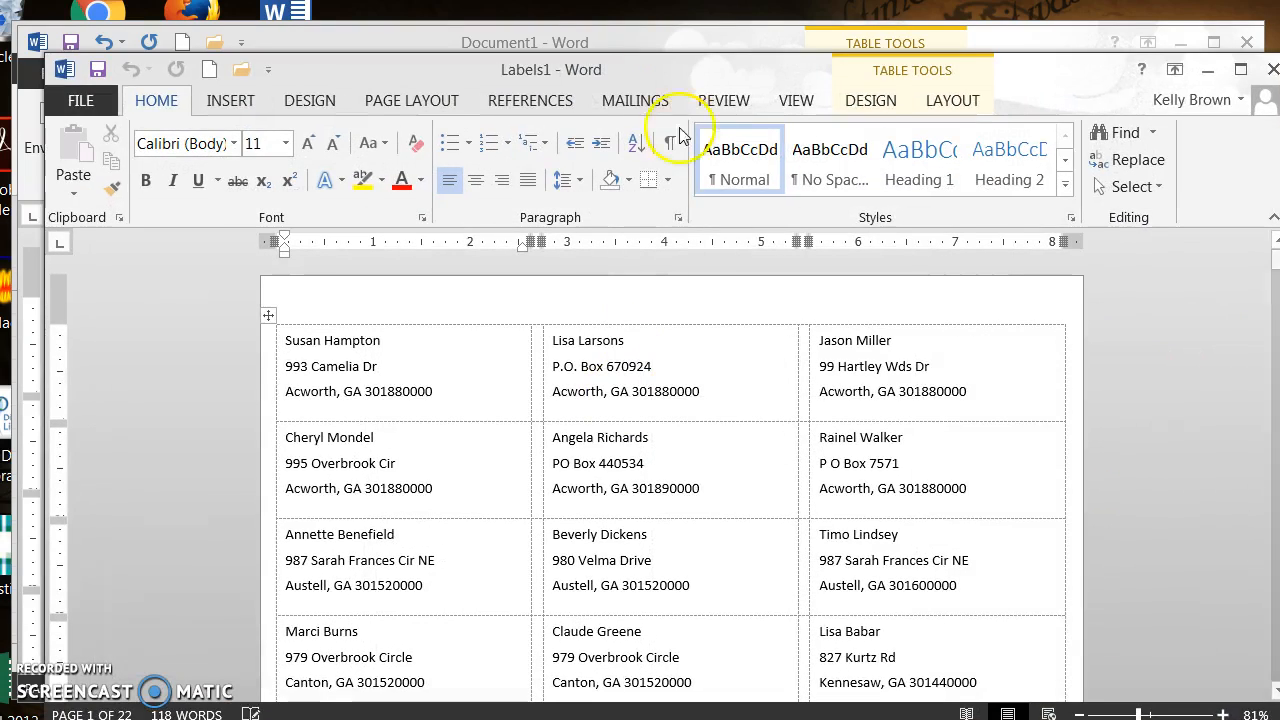
Reposition the new merged labels document window over the original and look over its labels.
drag(432, 75, 407, 42)
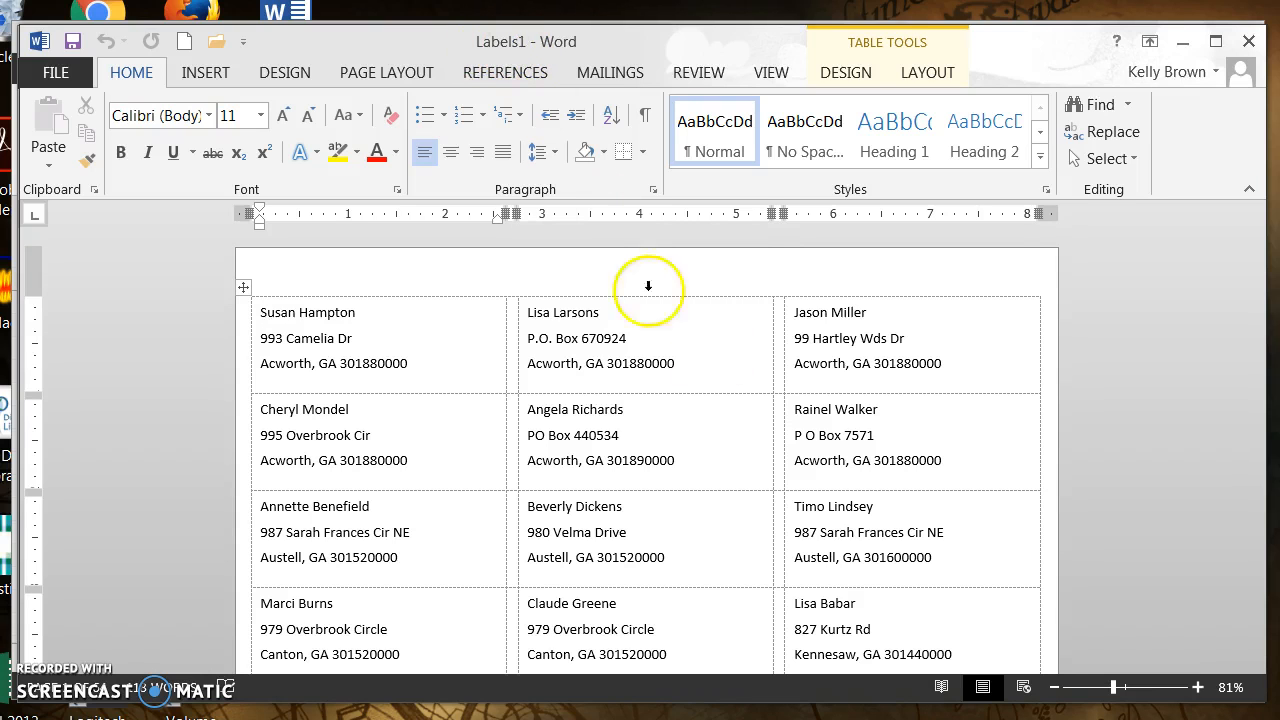
click(1256, 250)
mouse_move(1256, 250)
mouse_down()
mouse_move(1257, 302)
mouse_move(1258, 228)
mouse_up()
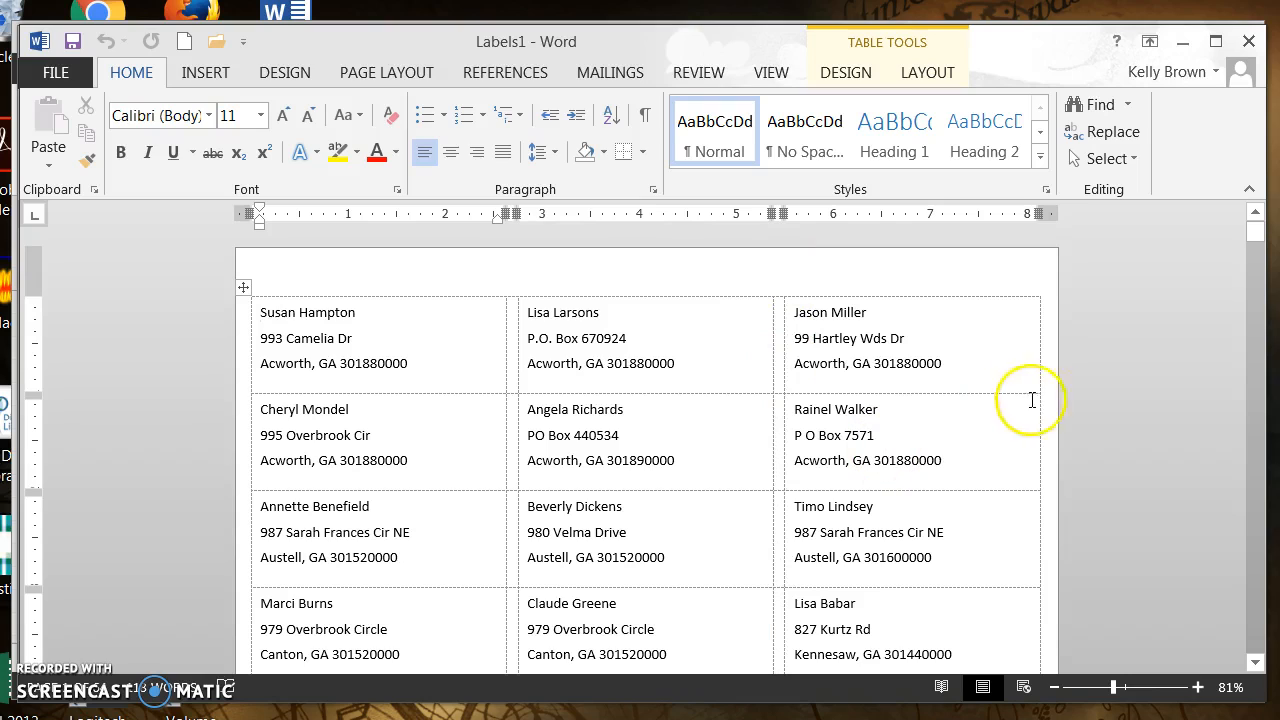